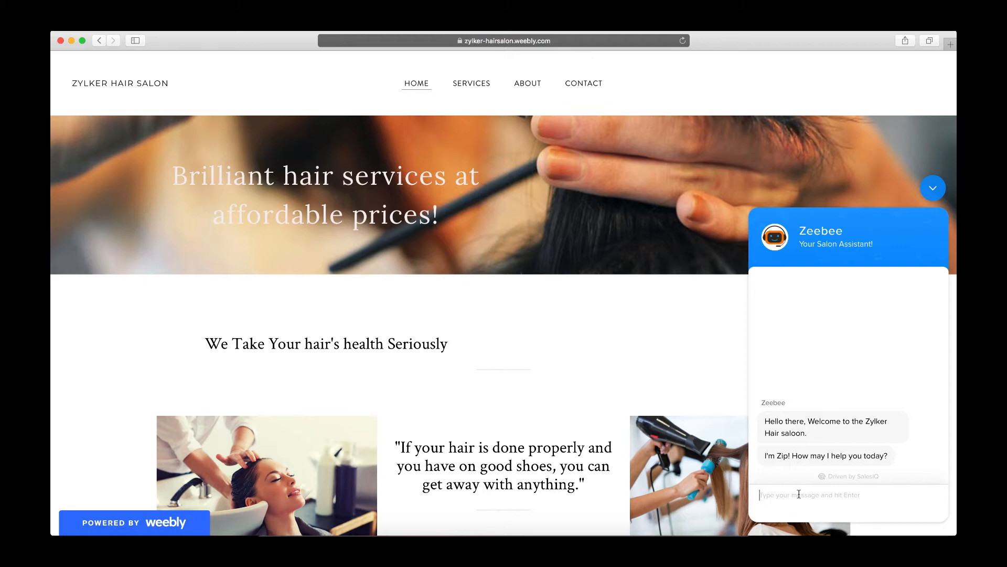
- Ask the salon chat assistant what services do you offer
left_click(799, 495)
type("What services do you offer/")
key("Return")
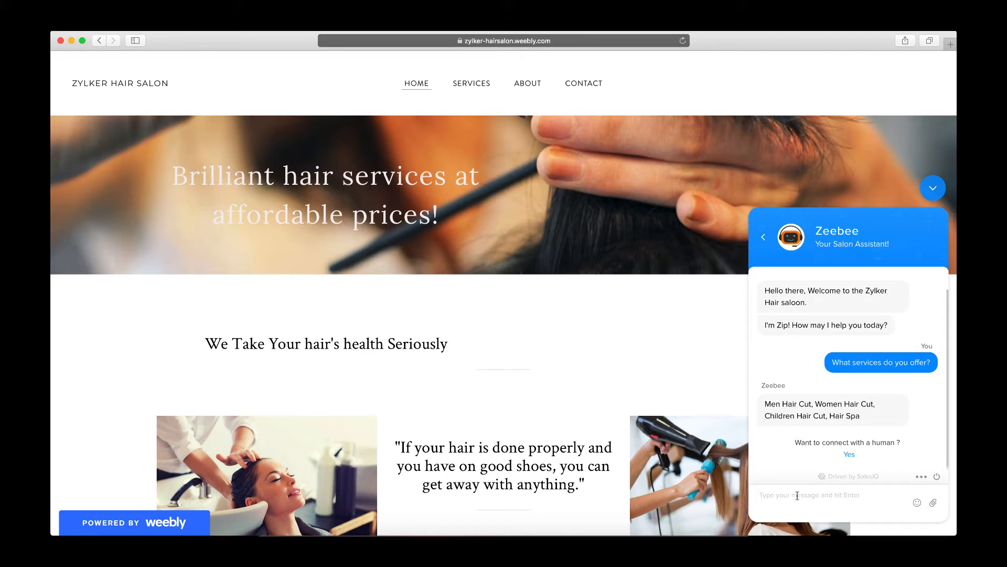
- Ask the chat assistant what is the price of women's hair cut
type("What")
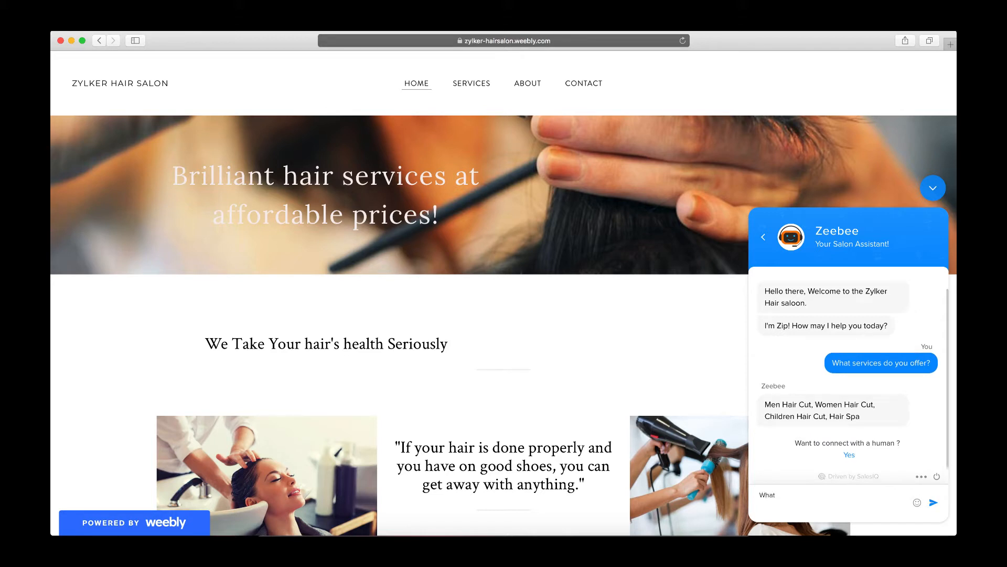
type(" is the price of women's hair cut?")
key("Return")
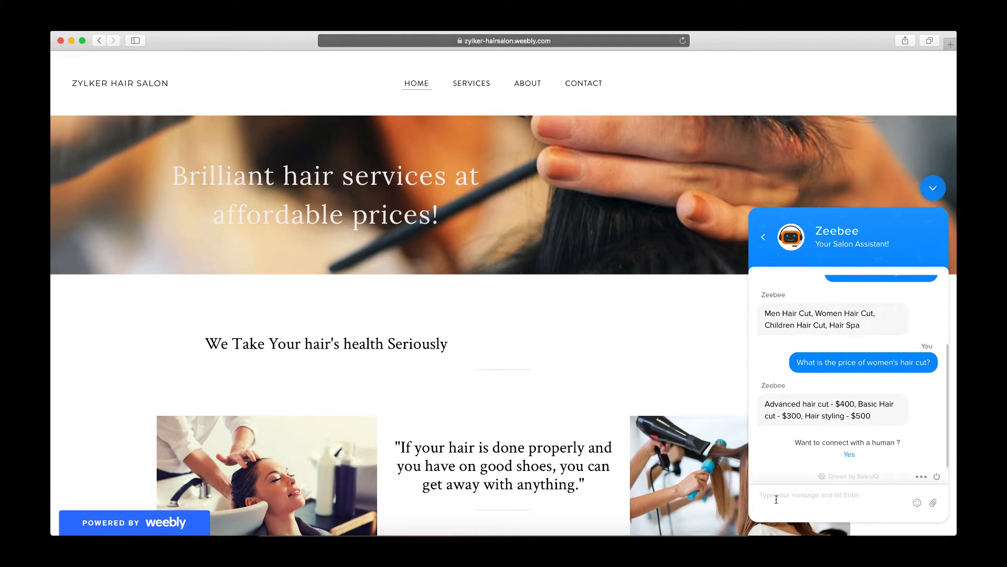
- Ask the chat assistant for the salon working hours
type("W")
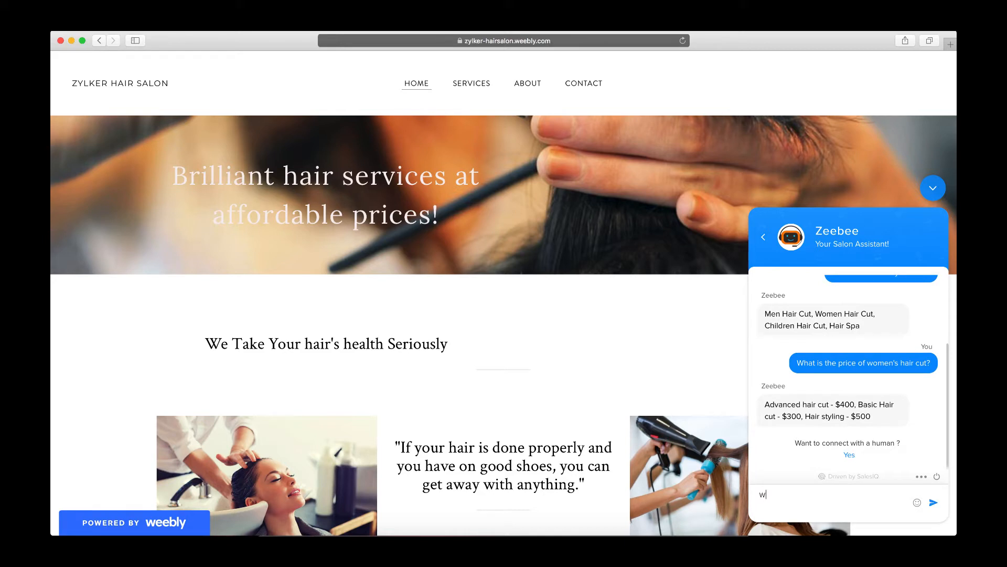
key("BackSpace")
type("Salon working hours?")
key("Return")
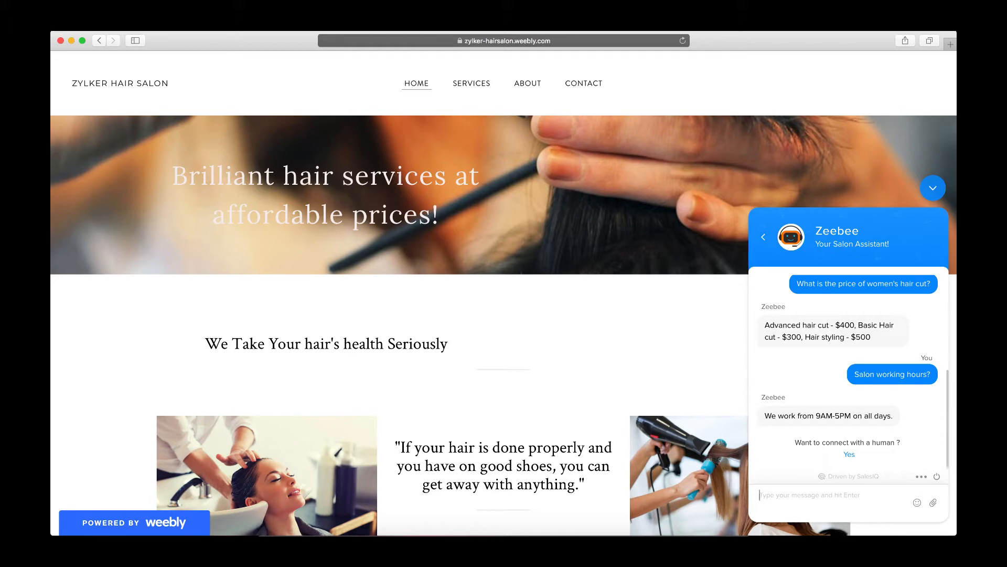
- Tell the chat assistant I need to fix an appointment
left_click_drag(764, 415, 894, 415)
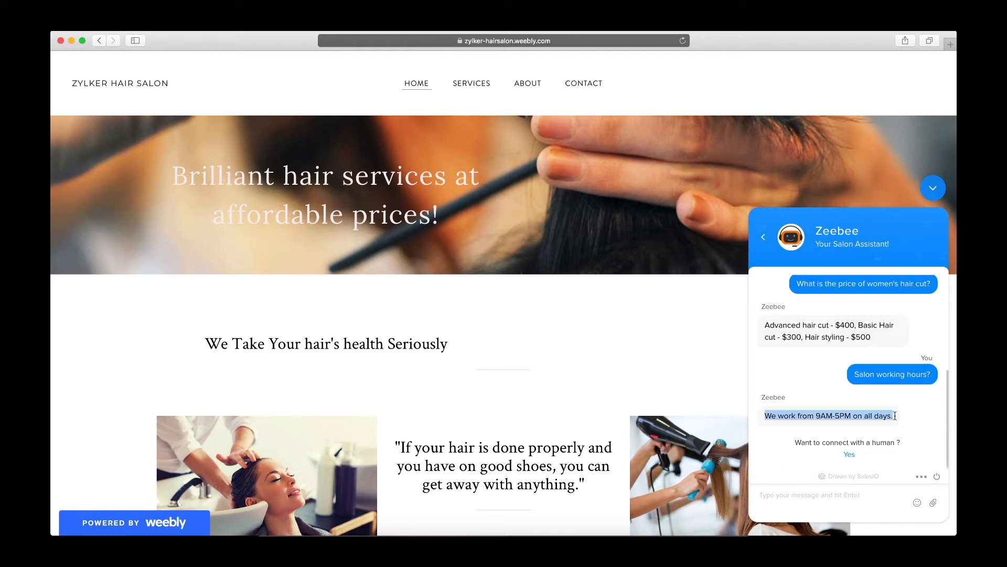
left_click(826, 498)
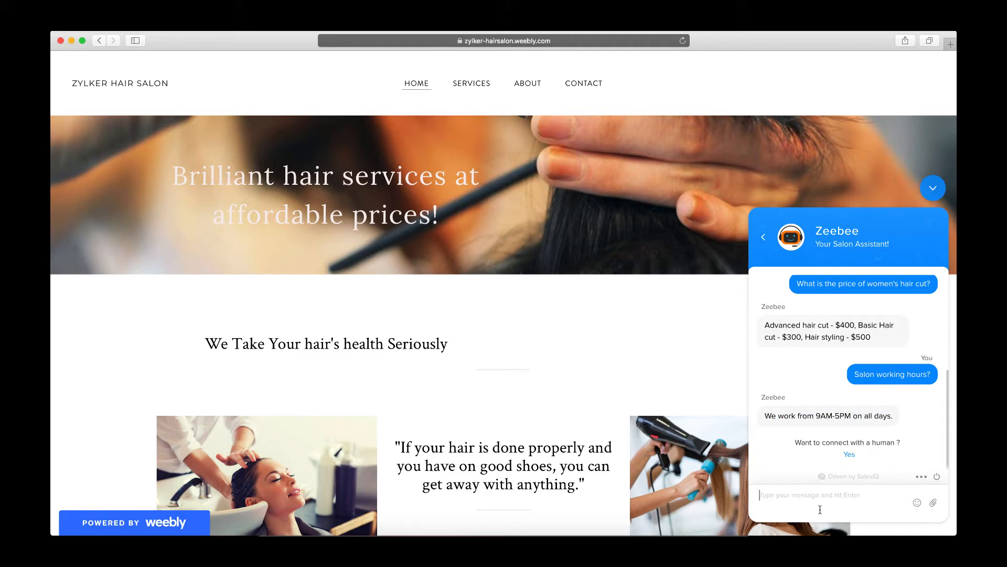
type("I need to f")
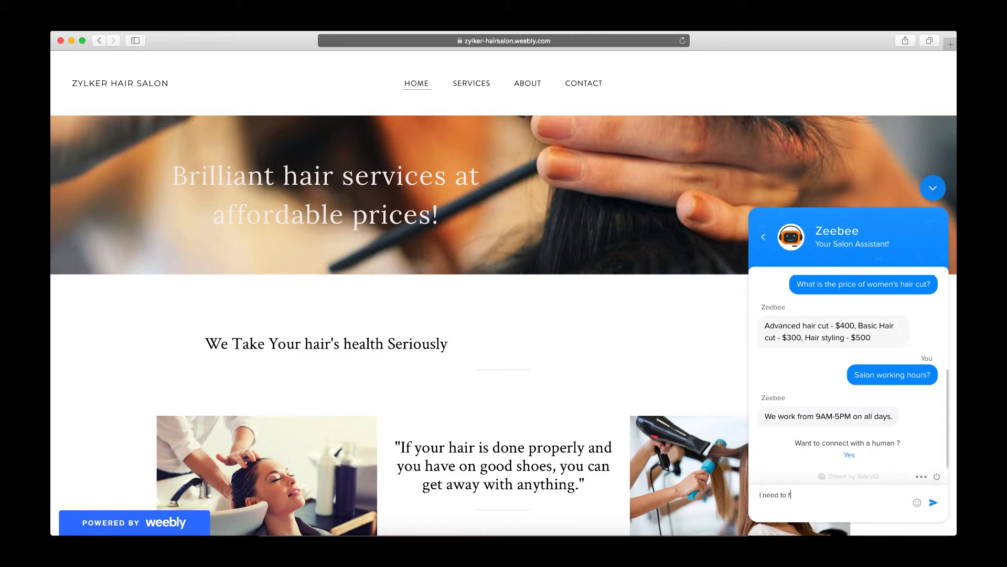
type("ix an appointment")
key("Return")
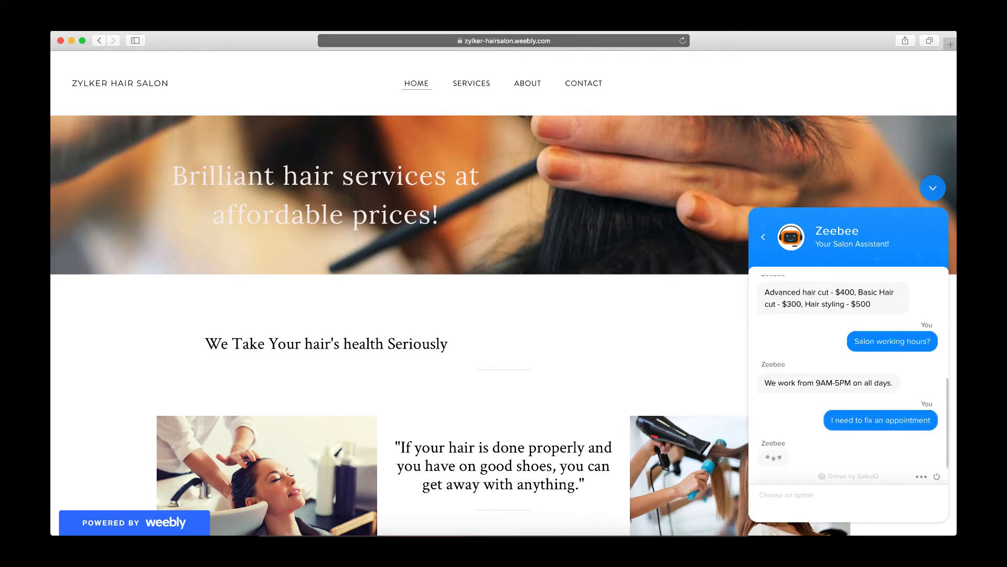
- Give the chat assistant the visitor's first name and e-mail address for the booking
left_click(792, 495)
type("Michelle")
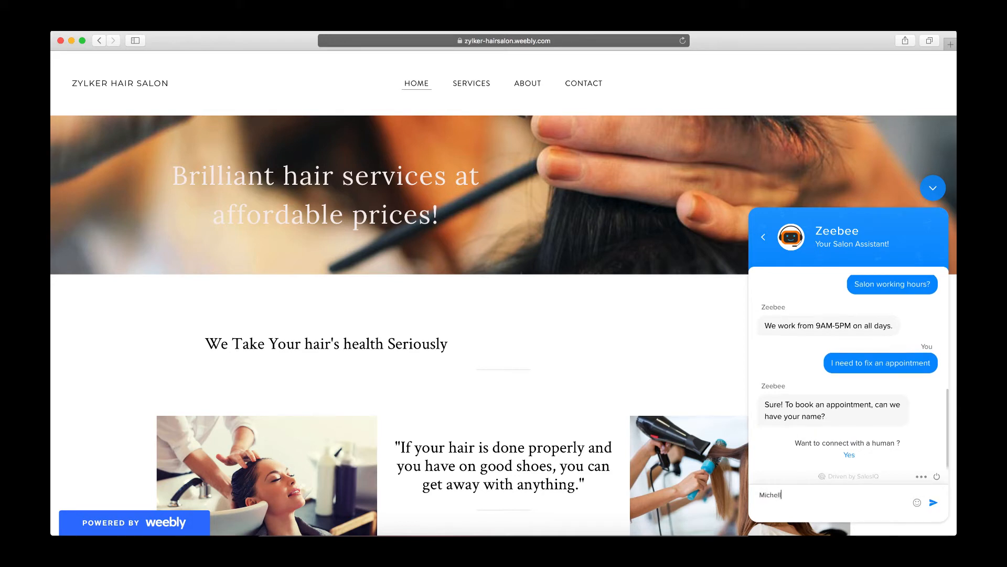
key("Return")
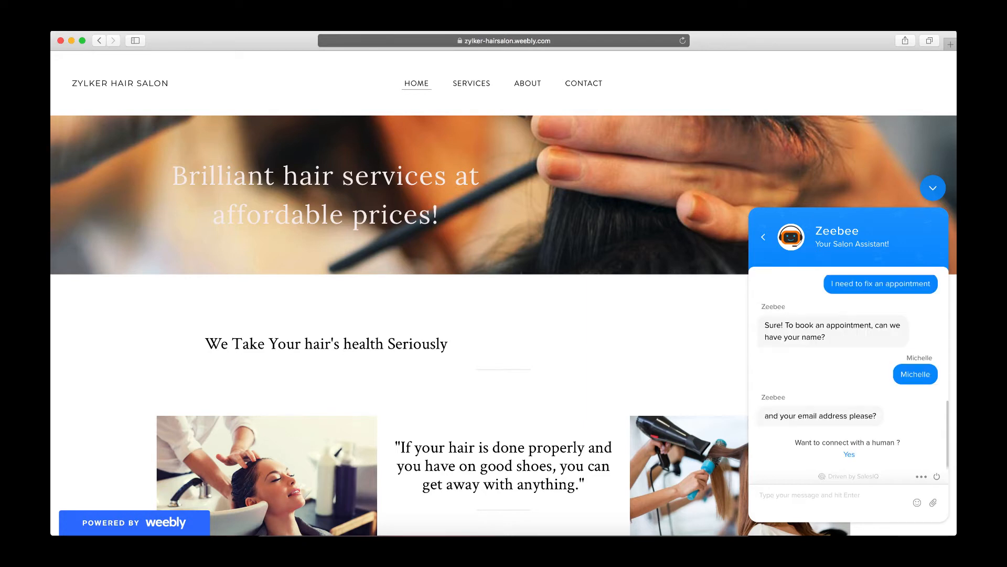
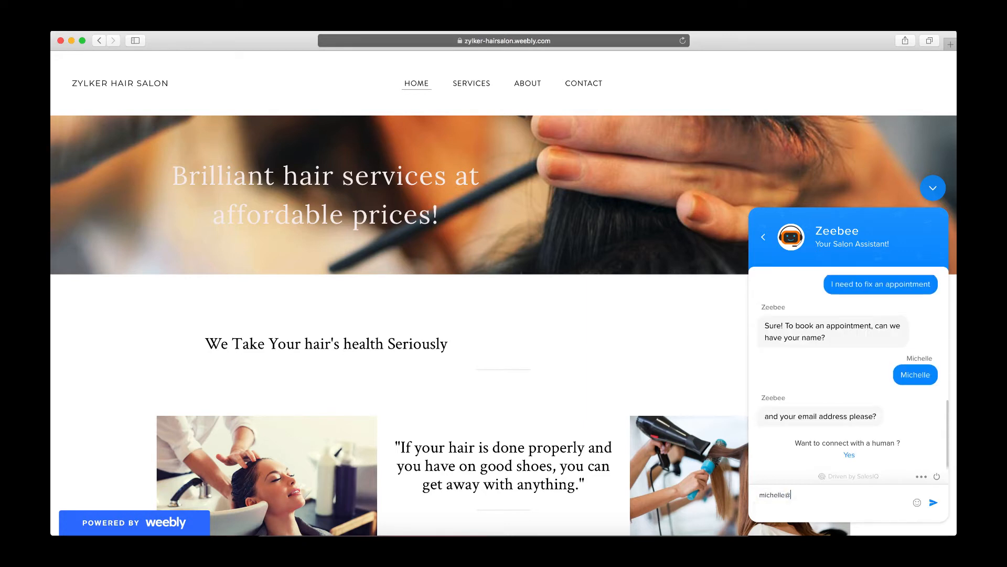
key("Return")
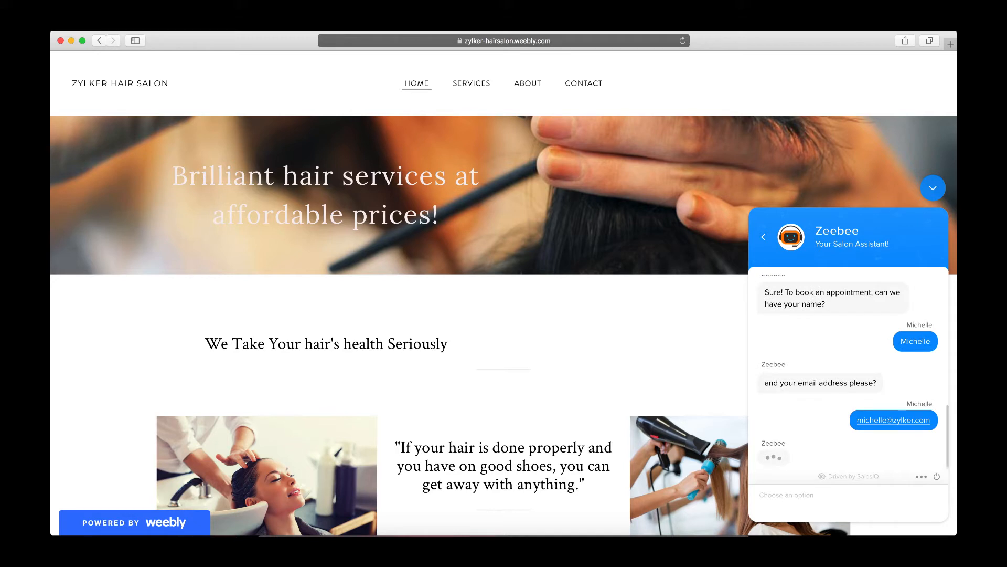
- Answer the booking questions with Today as the date and 11 AM as the time
left_click(806, 494)
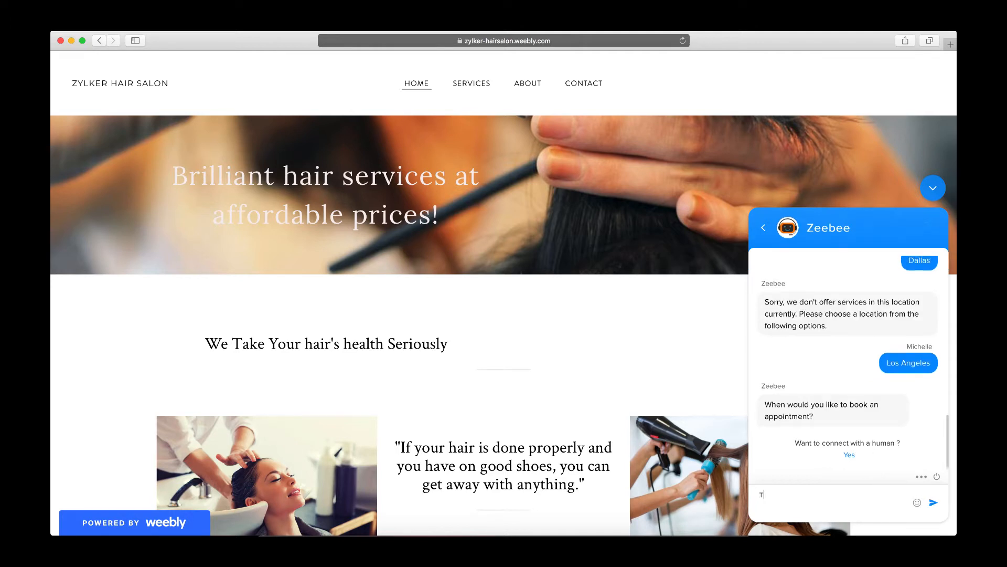
type("Today")
key("Return")
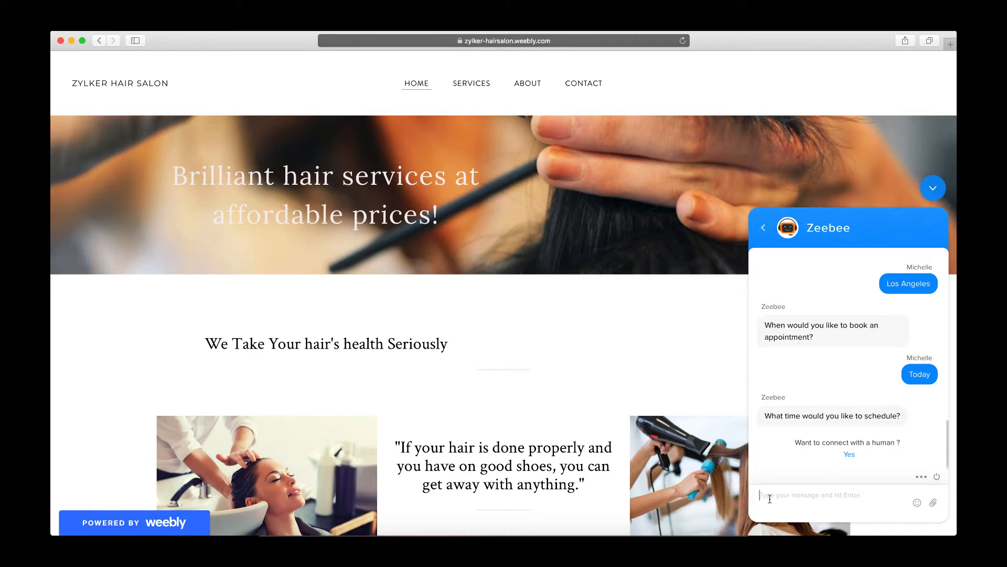
type("11 AM")
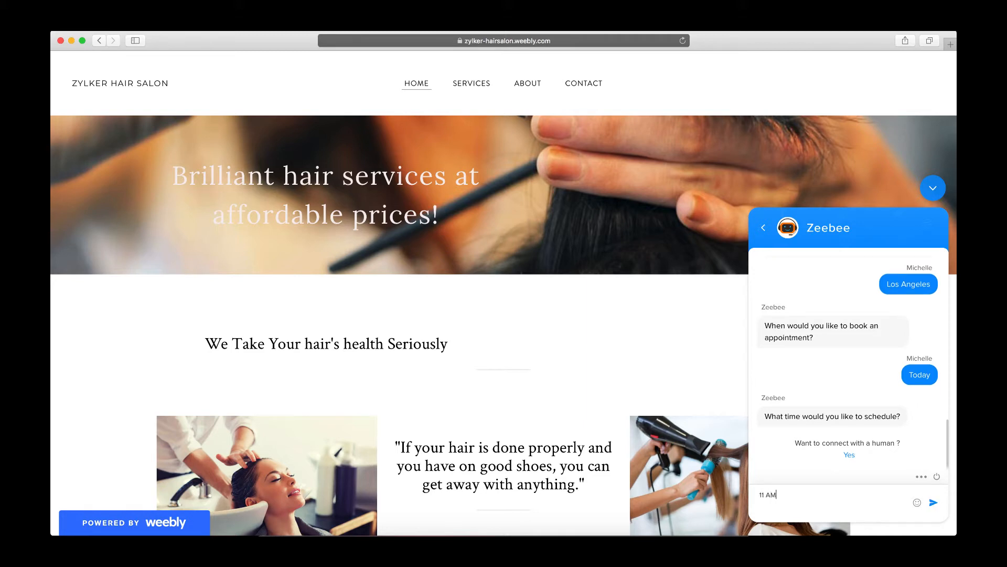
key("Return")
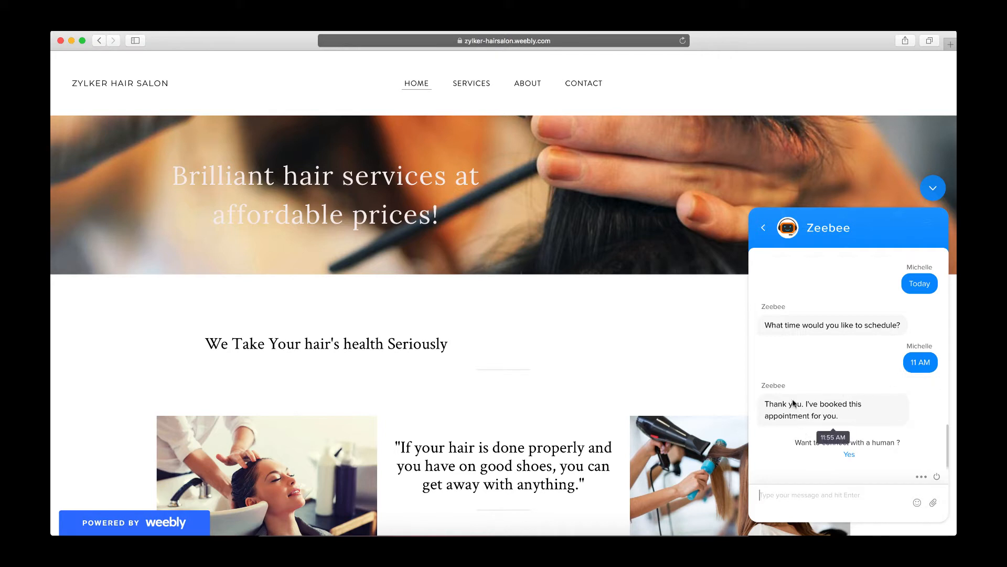
left_click_drag(763, 404, 844, 416)
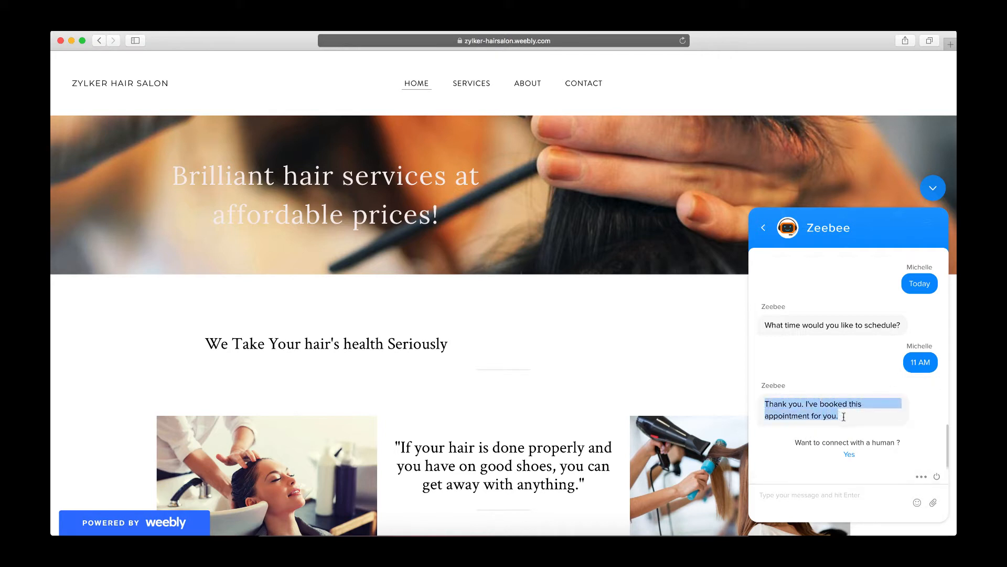
left_click(766, 441)
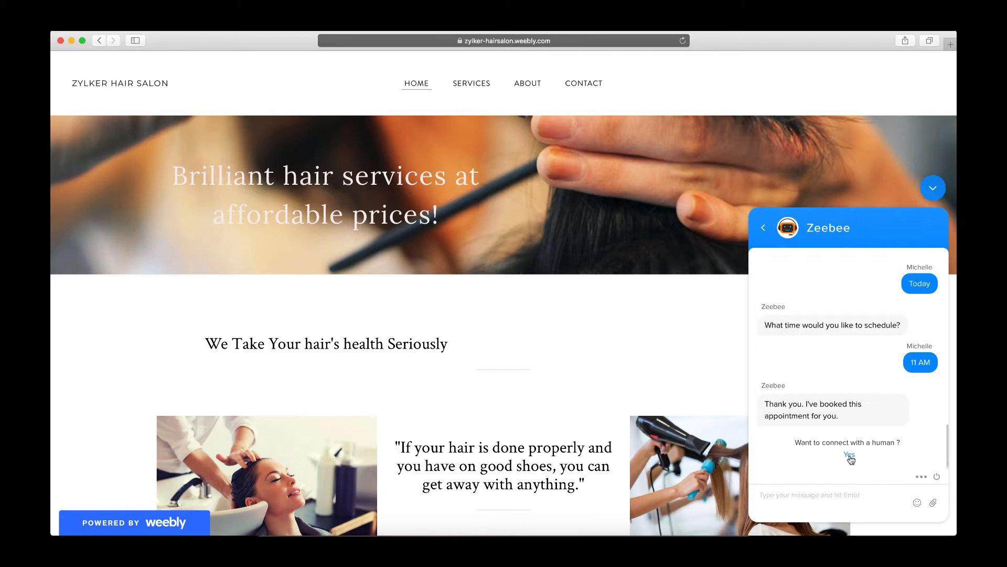
left_click(683, 24)
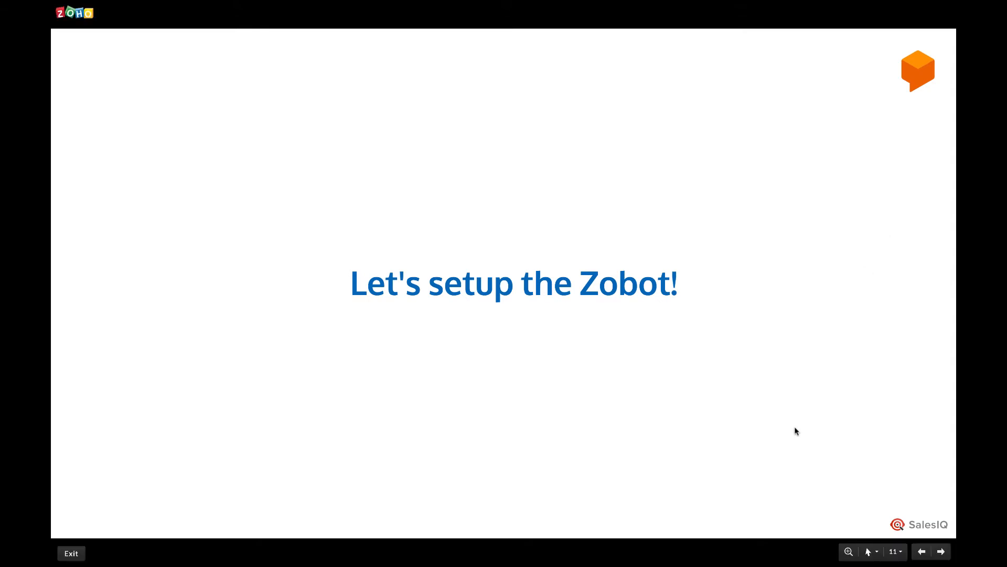
left_click(708, 547)
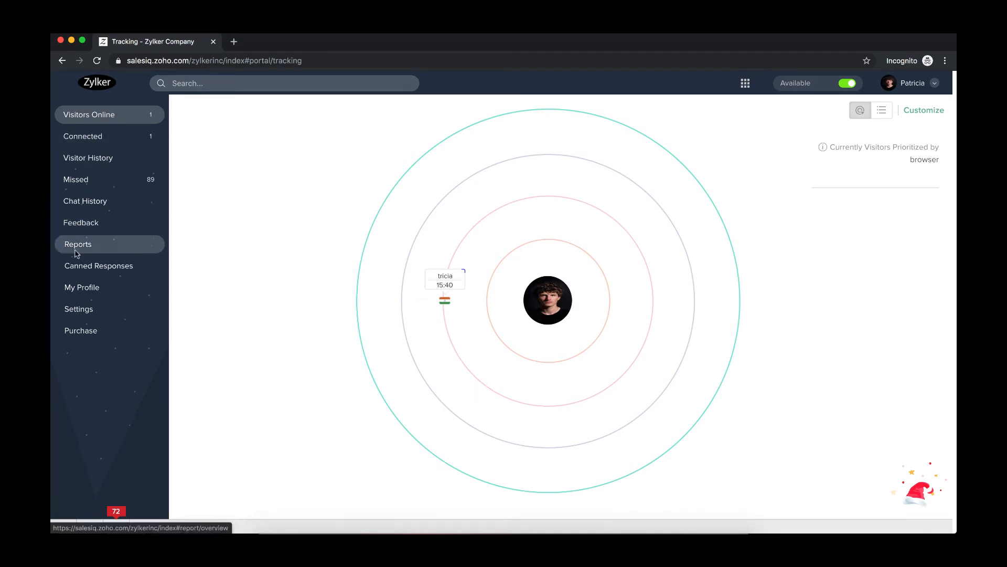
- Open the Zobot settings and start a new bot named Zippy
left_click(77, 310)
left_click(257, 113)
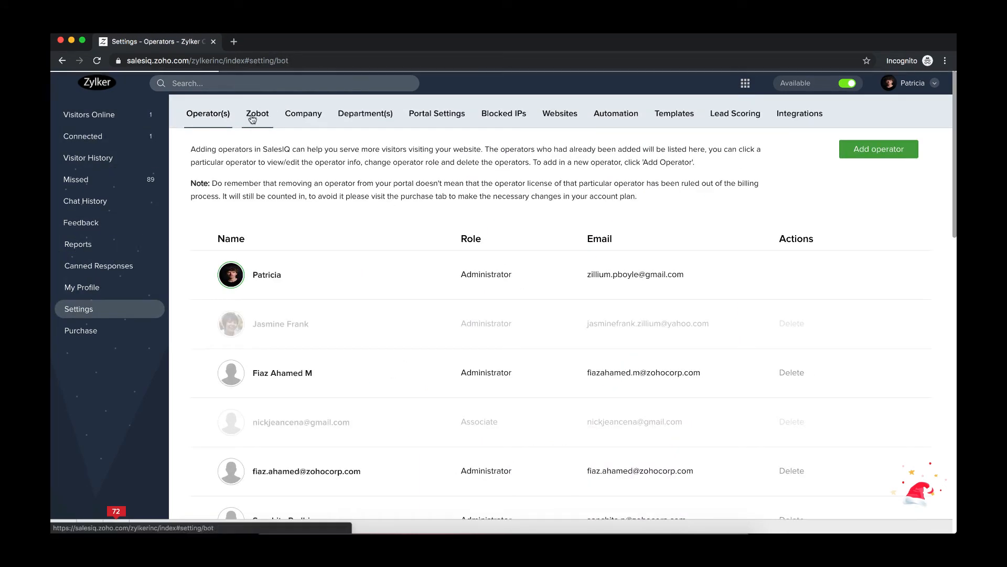
left_click(890, 152)
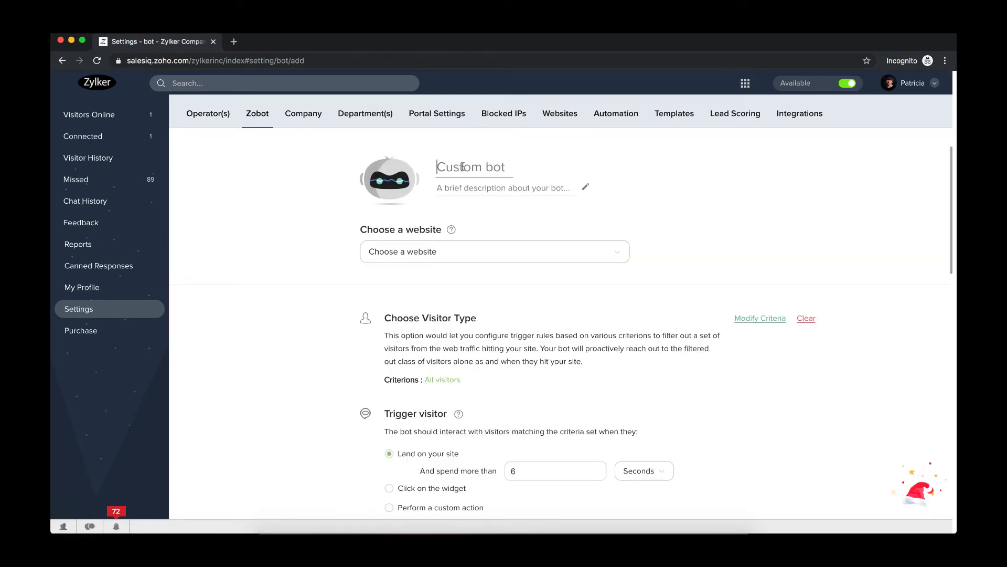
type("Zippy")
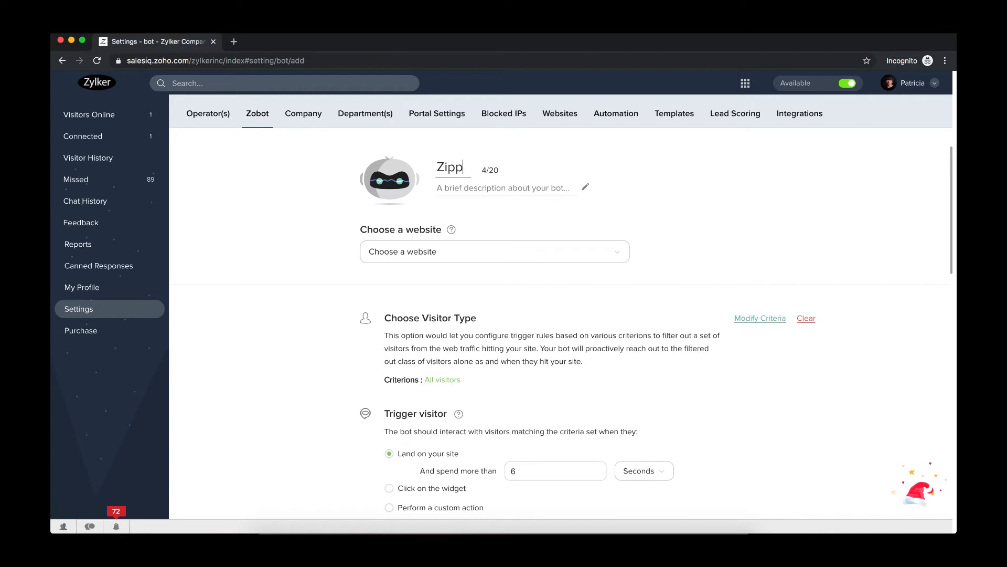
- Give the bot the description Your go-to website assistant
left_click(471, 183)
type("Your go-")
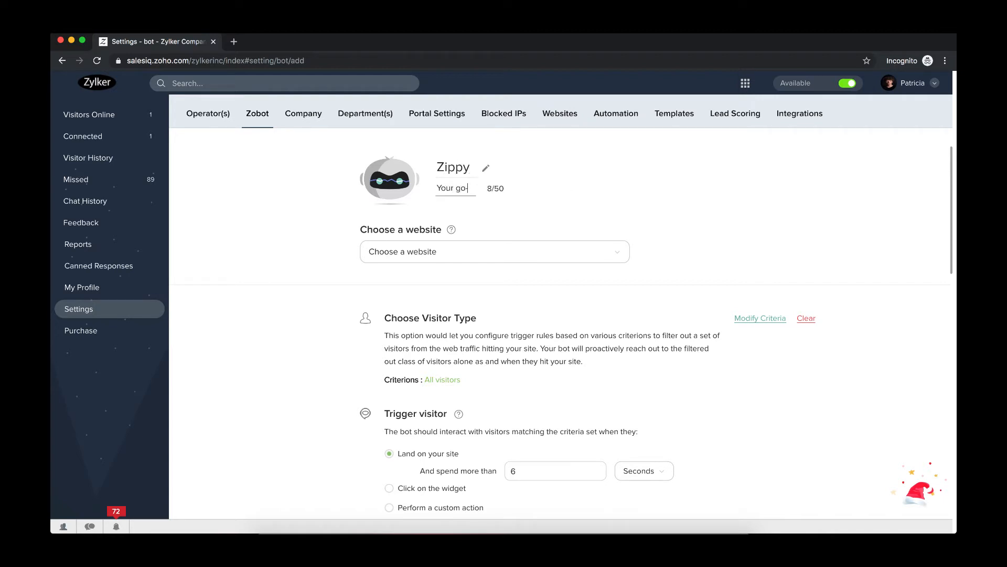
type("to website")
type("assistant")
- Choose zylker-fashion as the bot's website and show its associated departments
left_click(470, 254)
scroll(463, 317, "down", 3)
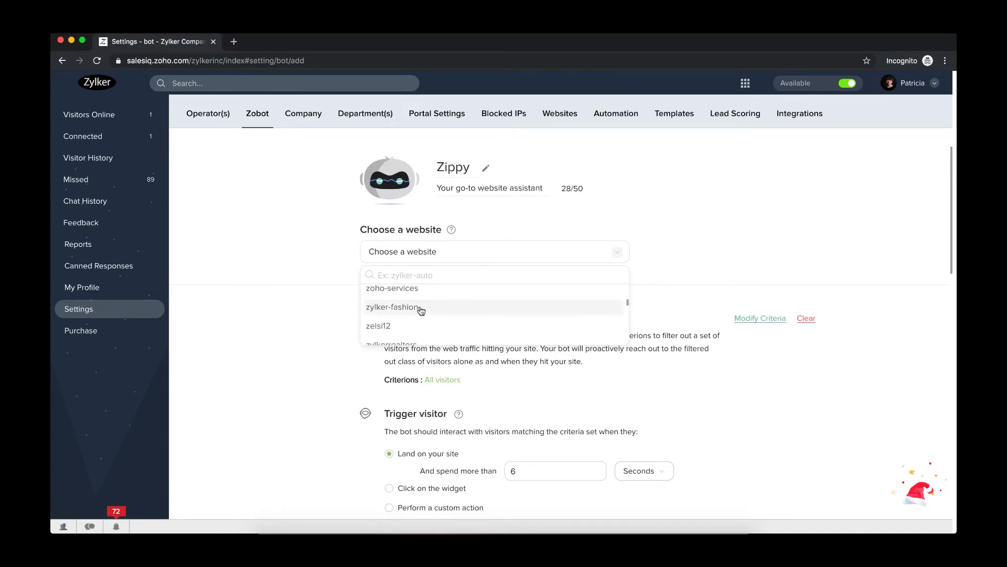
left_click(420, 312)
left_click(386, 314)
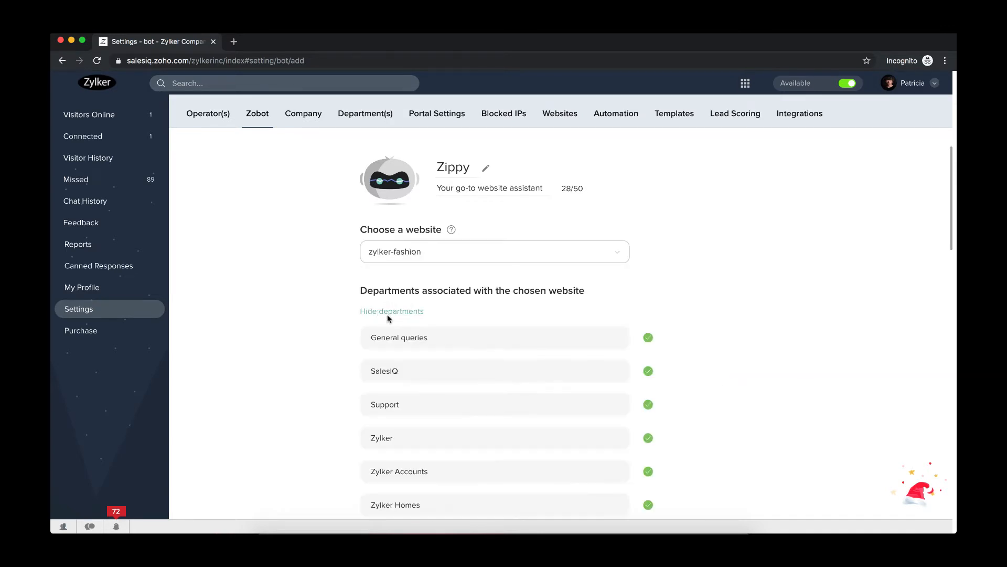
- Deselect the General queries, Support, Zylker Accounts and Zylker Homes departments, keeping SalesIQ and Zylker
scroll(445, 382, "down", 2)
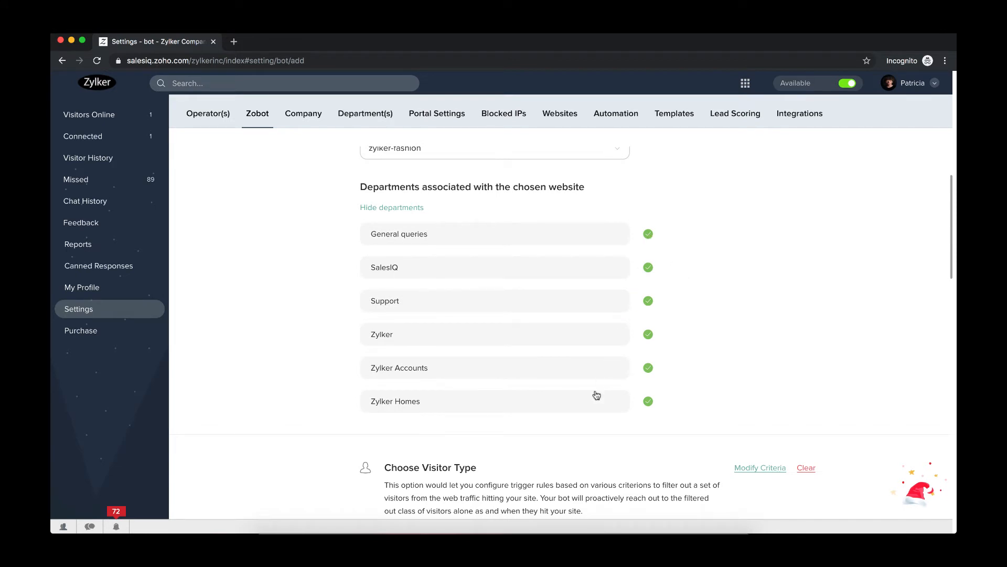
scroll(598, 386, "down", 1)
left_click(650, 231)
left_click(648, 297)
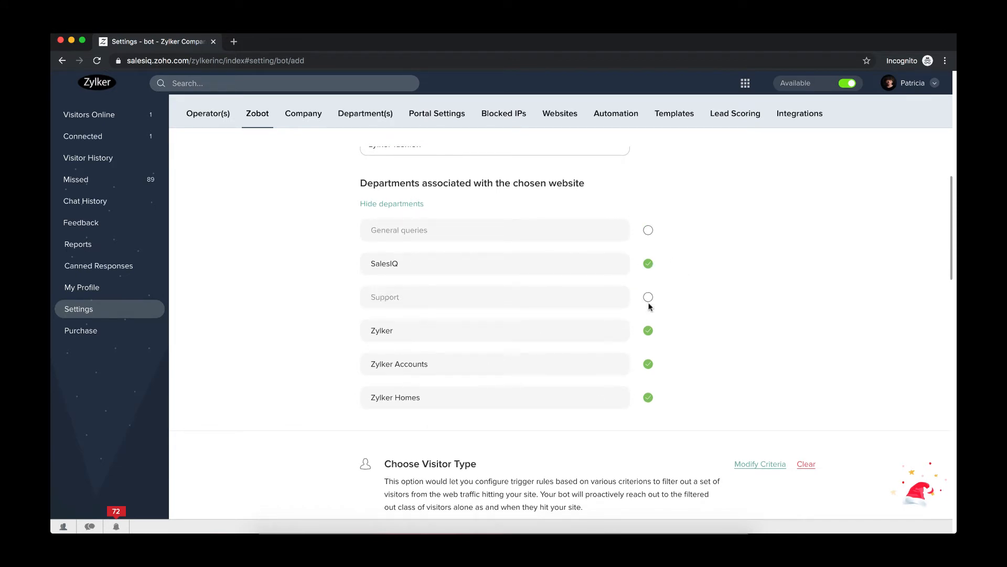
left_click(649, 364)
left_click(648, 397)
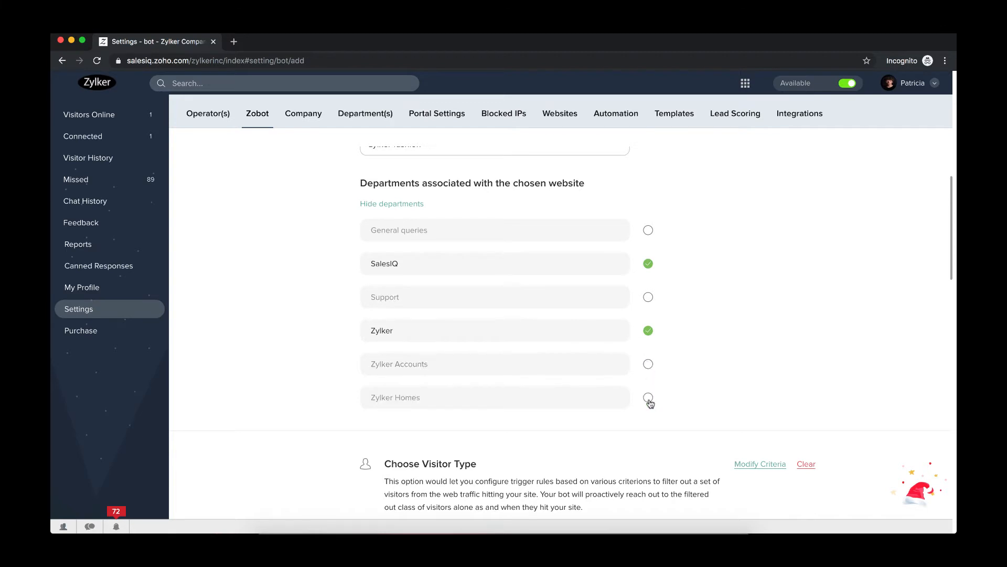
- Set the bot to trigger when visitors land on the site and spend more than 3 seconds
scroll(654, 446, "down", 5)
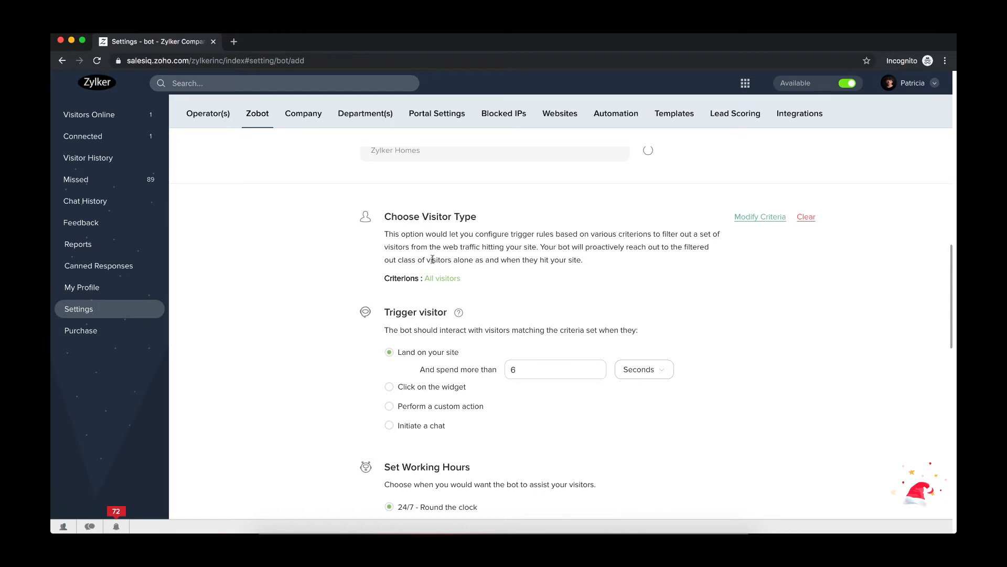
left_click_drag(424, 278, 456, 278)
left_click(468, 281)
scroll(511, 402, "down", 2)
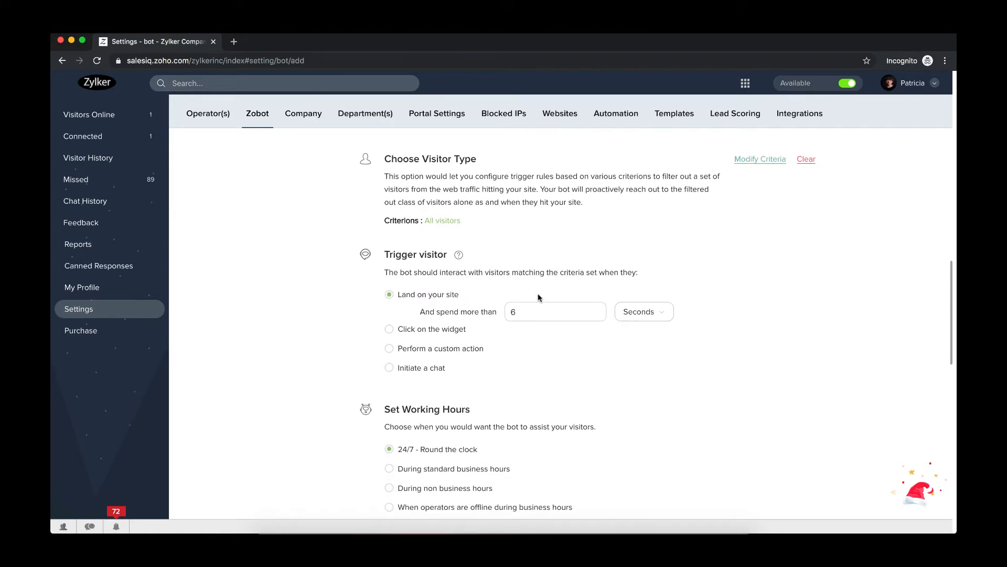
left_click(526, 311)
key("BackSpace")
type("3")
scroll(472, 416, "down", 5)
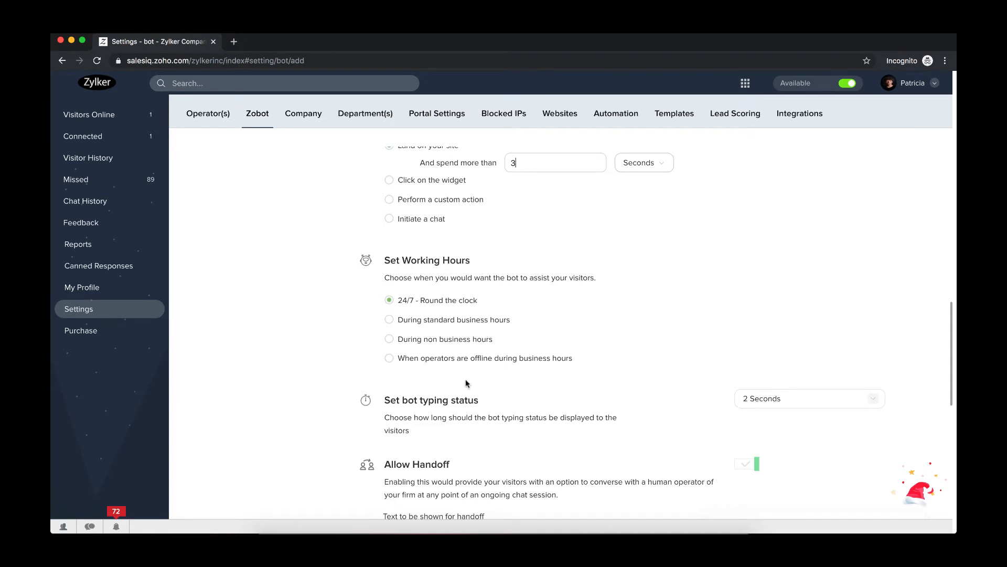
scroll(465, 383, "down", 5)
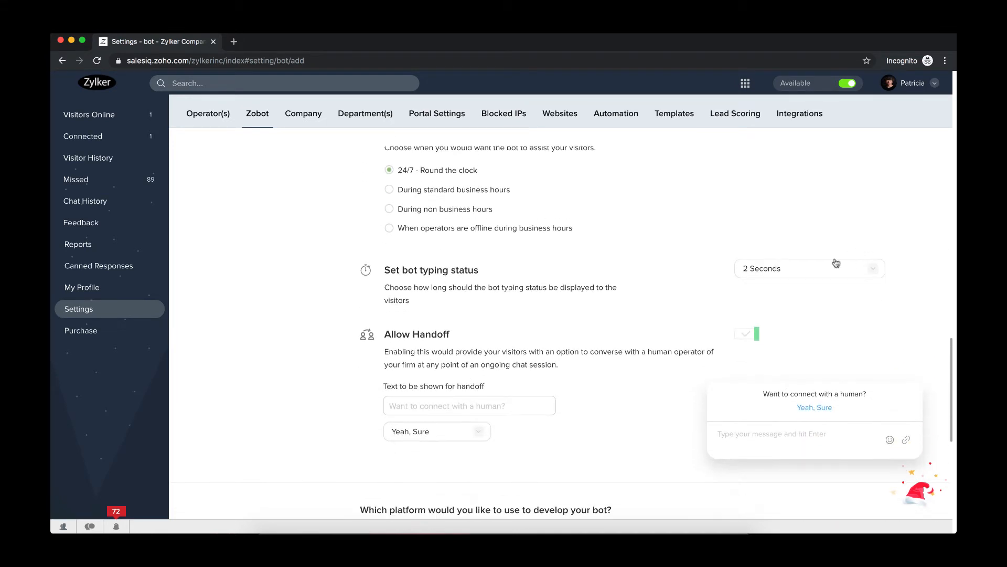
- Set the bot typing status to Immediate and the handoff text to Do you want to talk to a human?
left_click(819, 268)
left_click(756, 326)
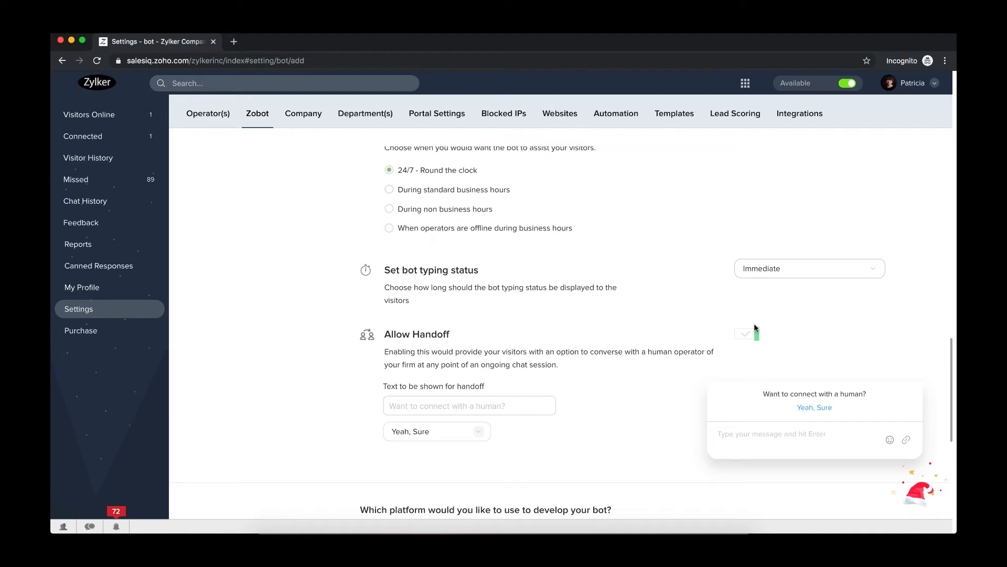
left_click(433, 408)
type("Do you ")
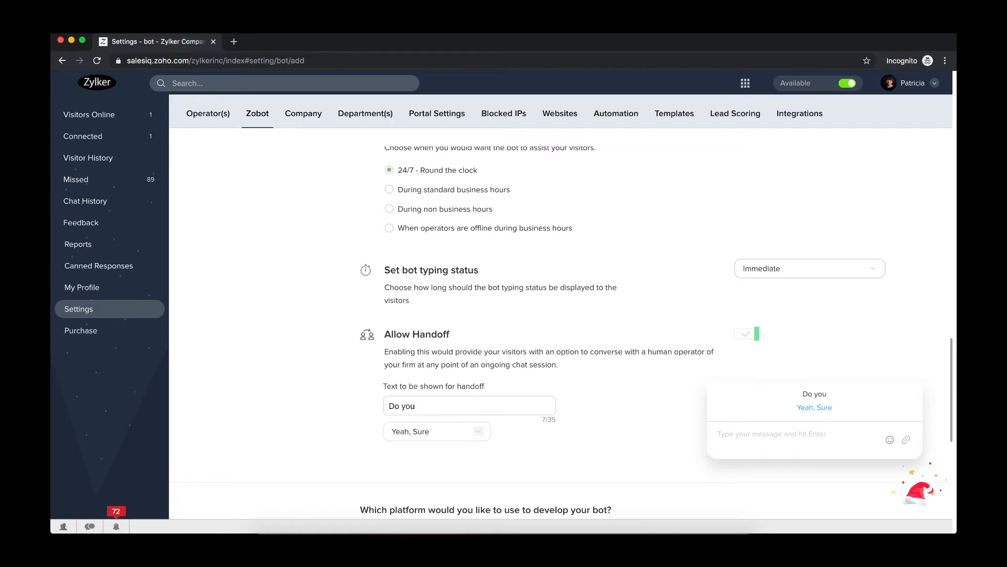
type("want to talk t")
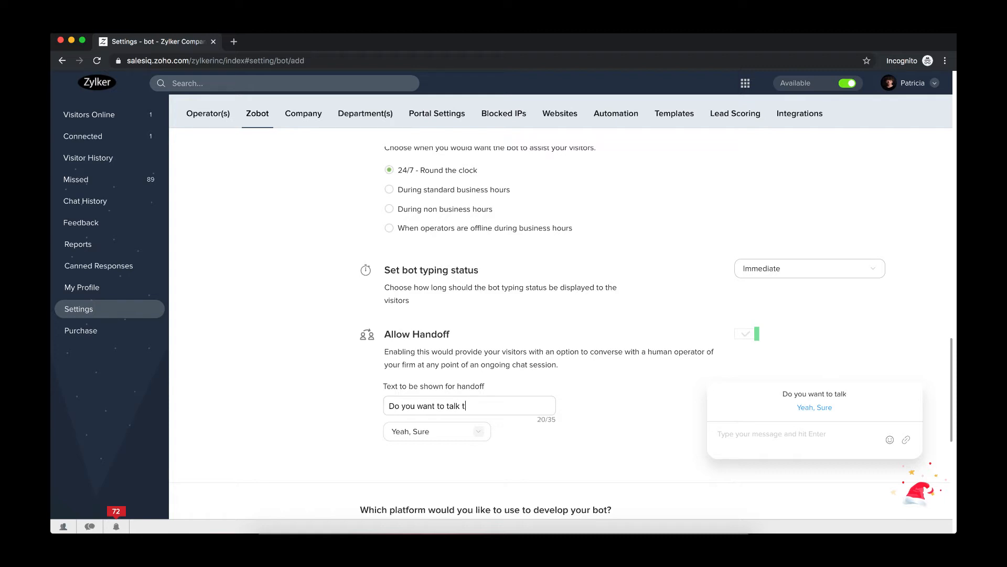
type("o a human?")
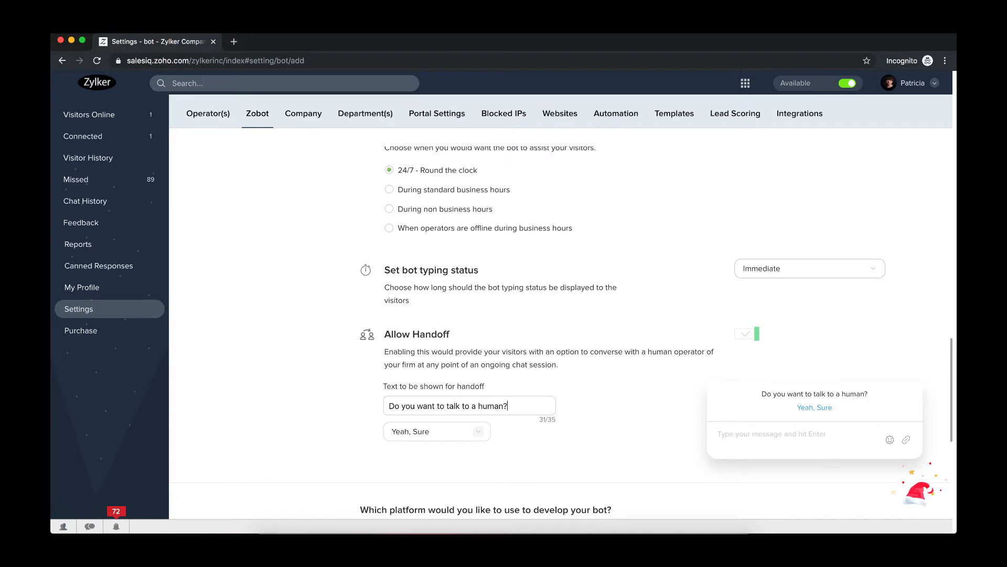
- Set the handoff reply option to Why Not! and choose Dialogflow as the bot development platform
left_click(416, 433)
left_click(406, 490)
scroll(525, 368, "down", 5)
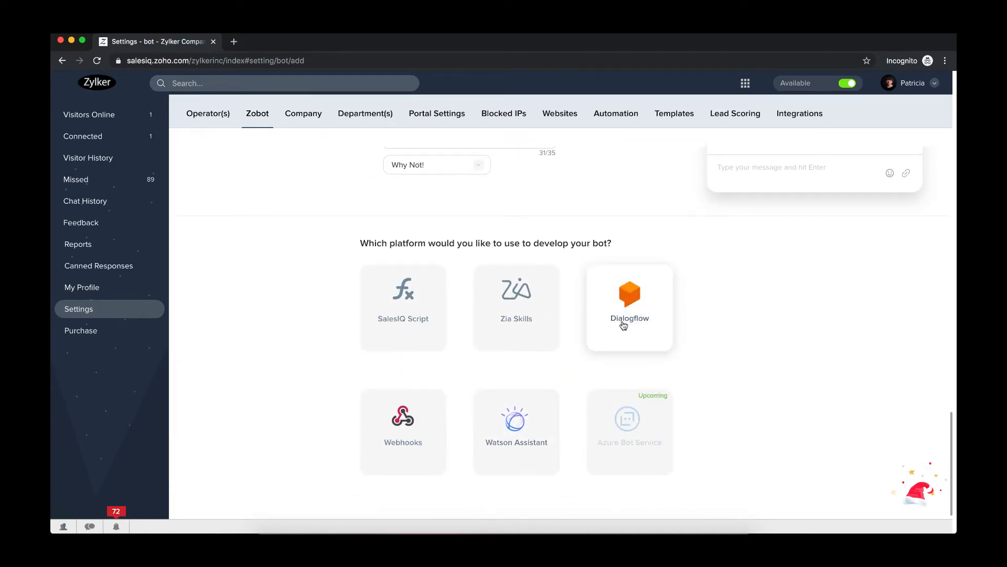
left_click(624, 324)
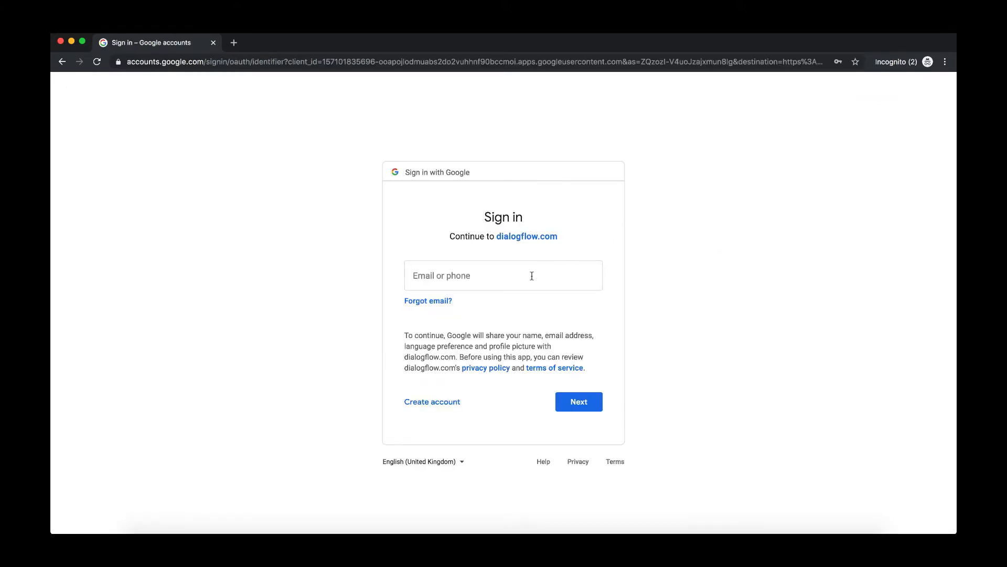
- Enter the Google account e-mail in the Dialogflow sign-in form and continue
left_click(532, 276)
left_click(746, 272)
left_click(538, 273)
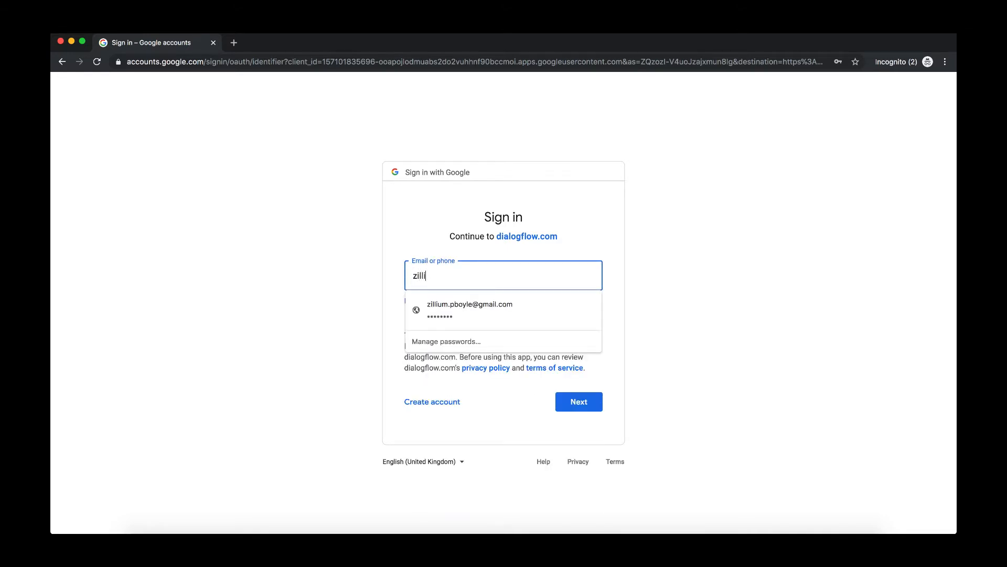
left_click(558, 310)
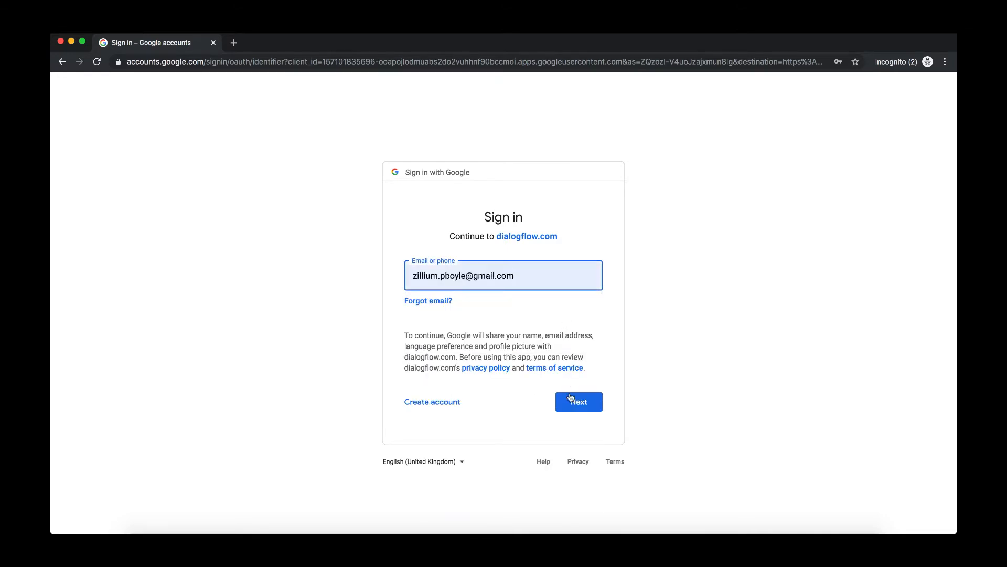
left_click(579, 408)
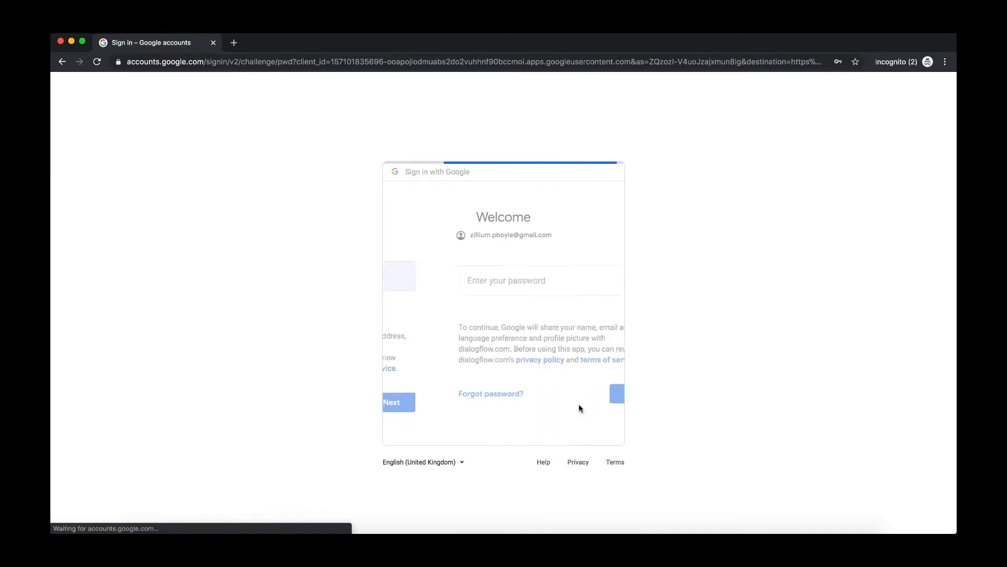
- Enter the Google account password to finish signing in
double_click(475, 286)
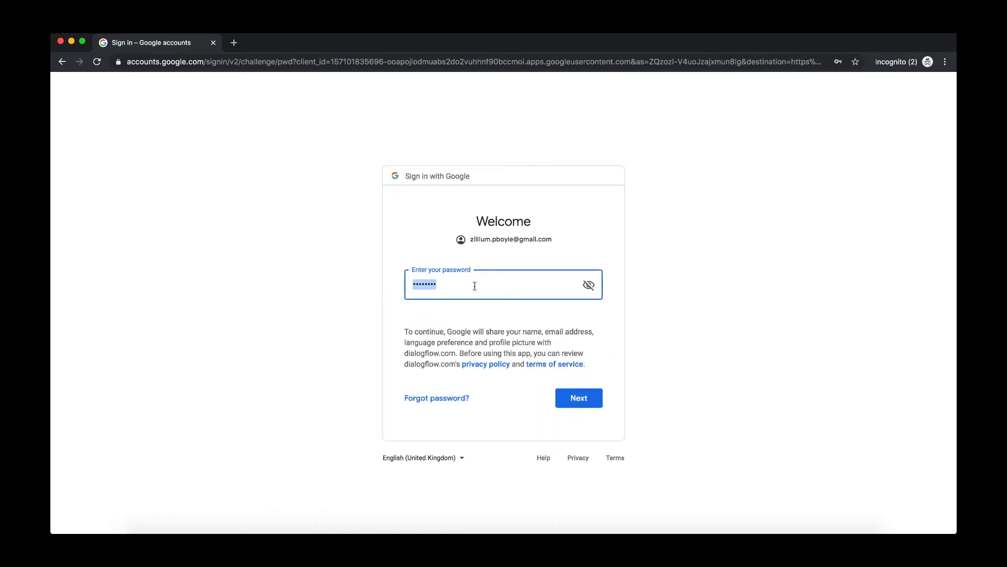
type("••••••••••••••••••••")
key("Return")
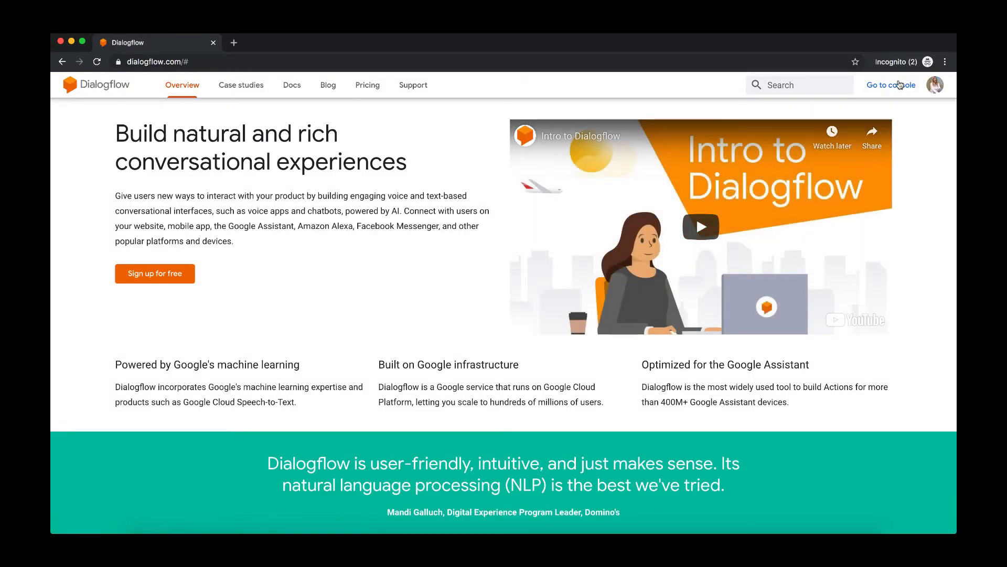
- Go to the Dialogflow console, dismiss the notice banner and start creating a new agent
left_click(893, 91)
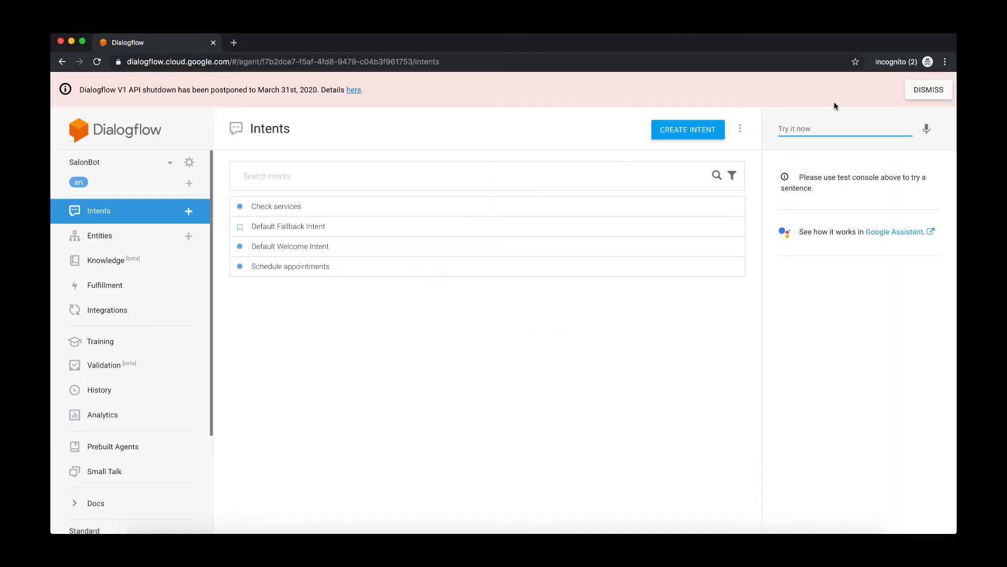
left_click(928, 90)
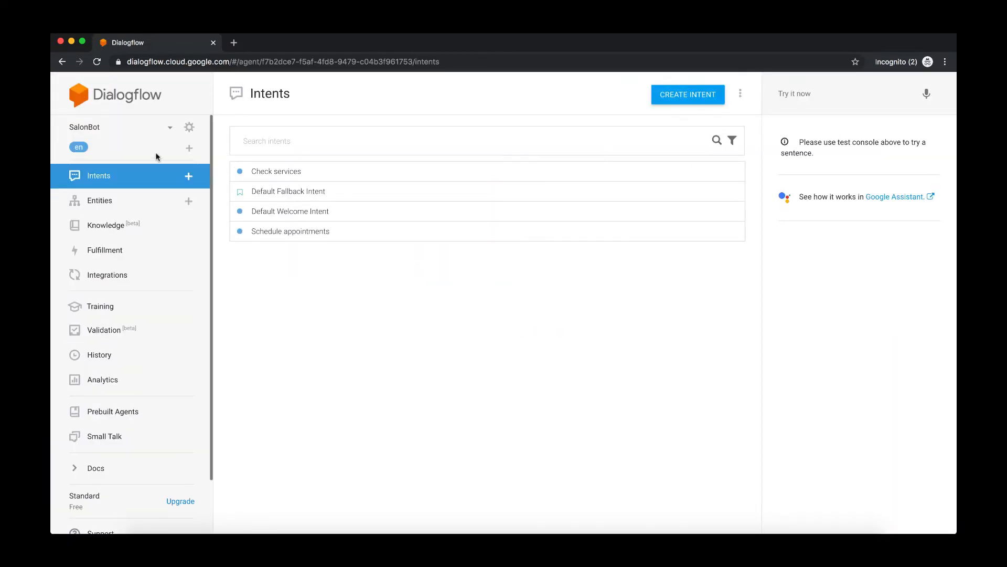
left_click(170, 127)
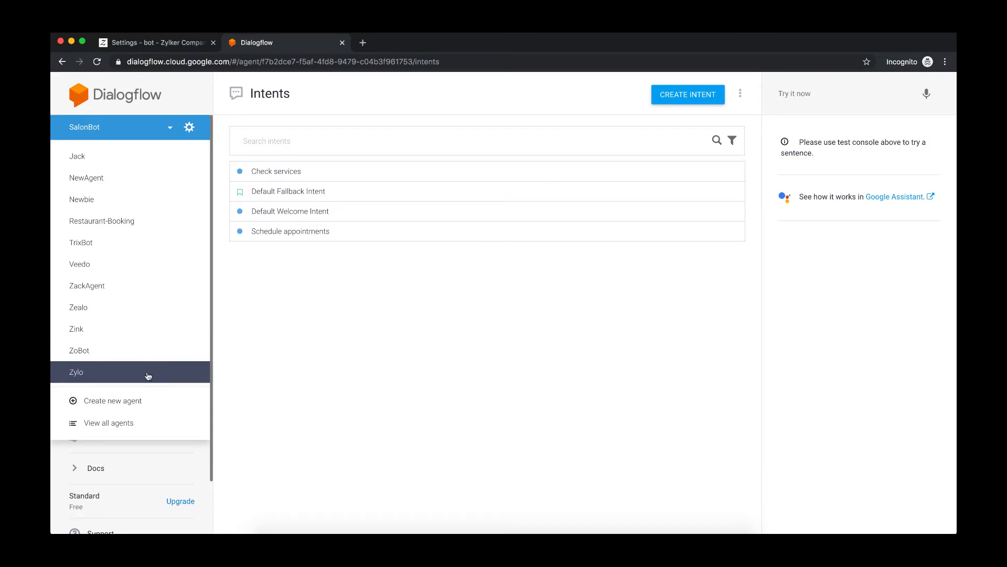
left_click(136, 404)
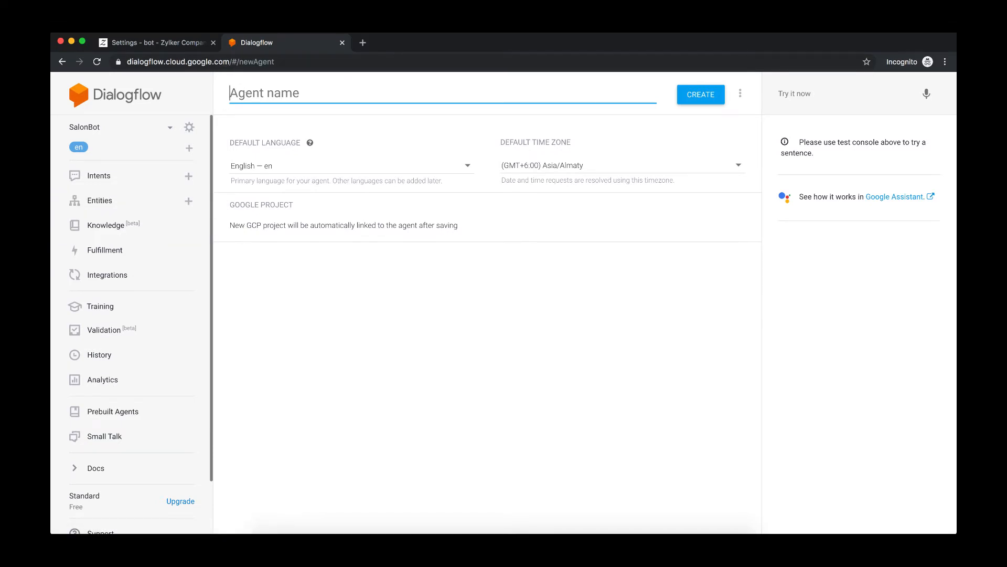
- Name the new agent MyAgent and set its default time zone to (GMT+5:30) Asia/Colombo
type("MyAgent")
left_click(343, 170)
left_click(284, 167)
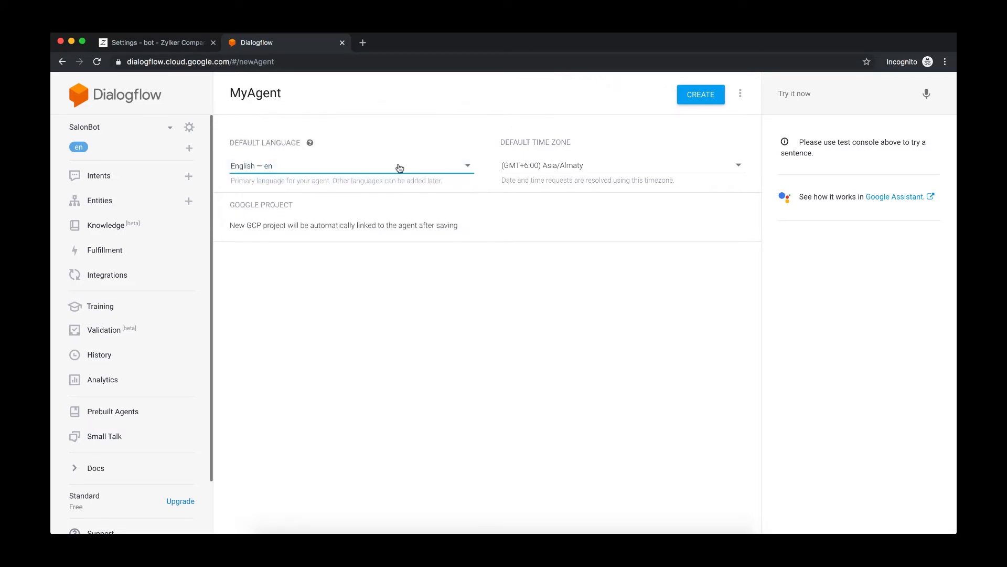
left_click(556, 166)
scroll(566, 164, "up", 1)
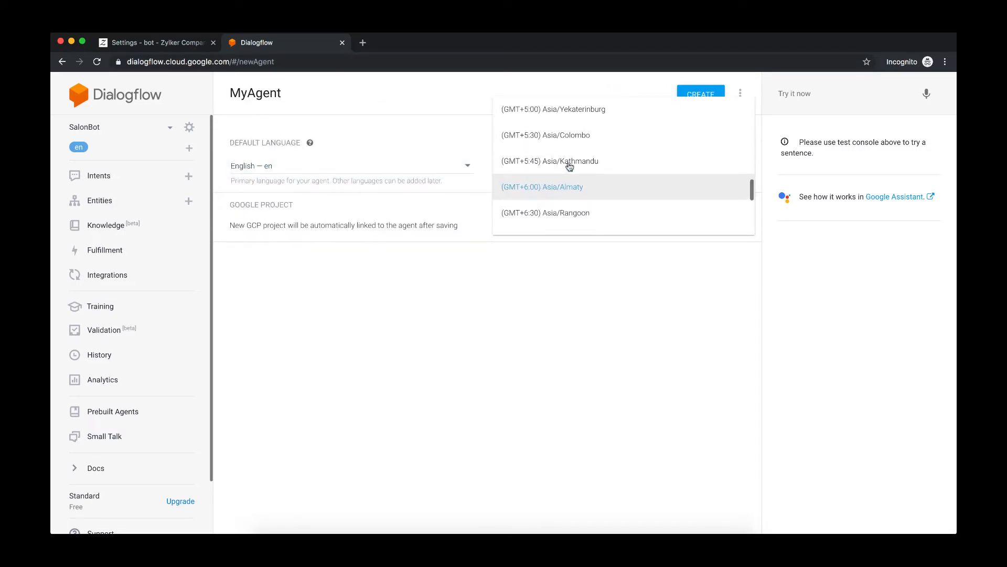
left_click(550, 136)
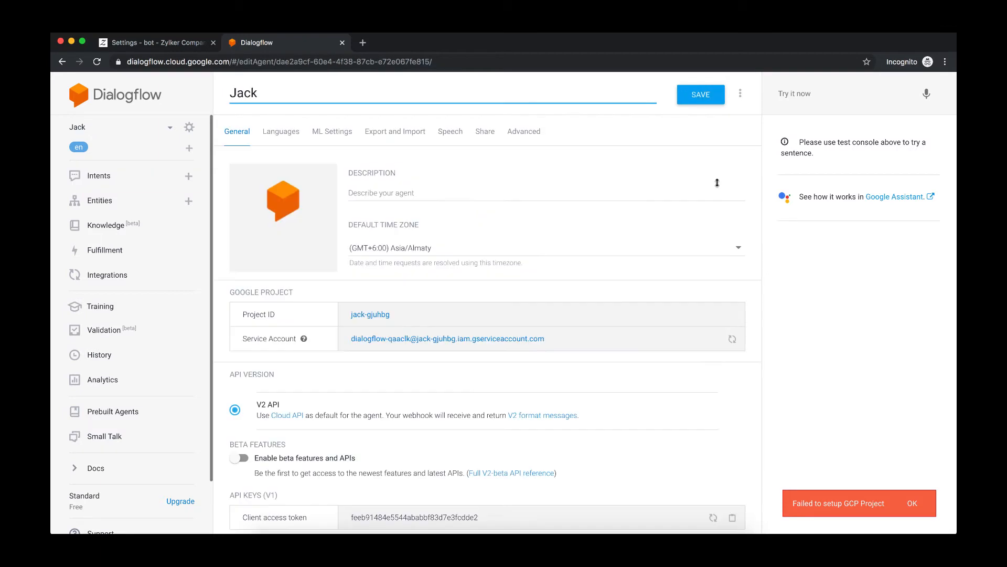
- Review the agent's general settings, including the API keys and log settings
scroll(592, 363, "down", 6)
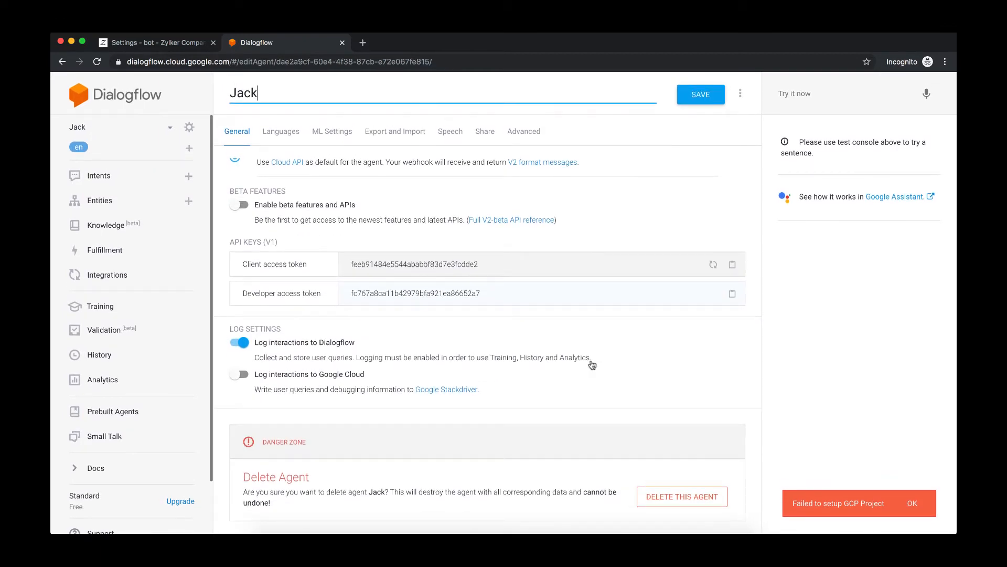
scroll(592, 363, "up", 5)
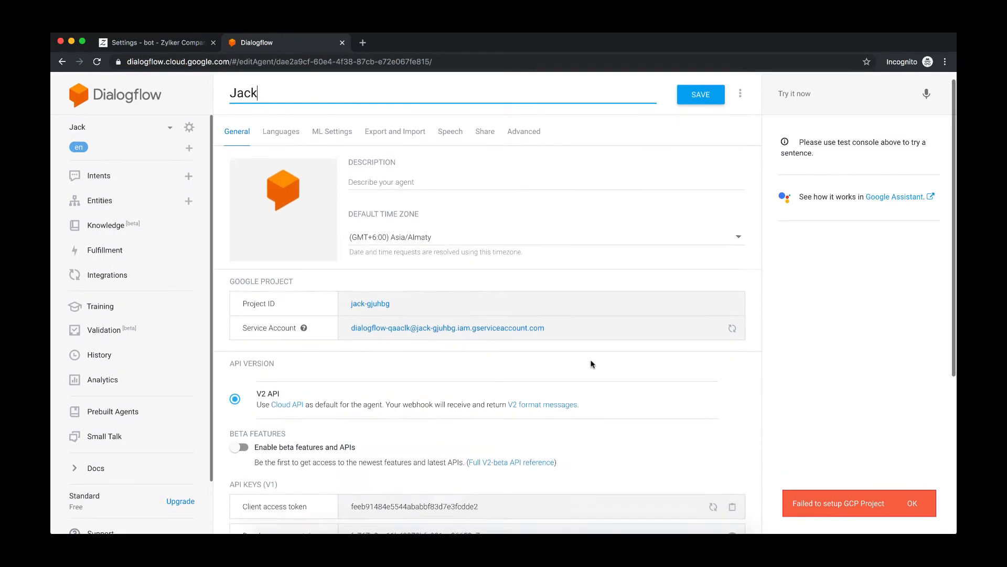
scroll(592, 363, "down", 5)
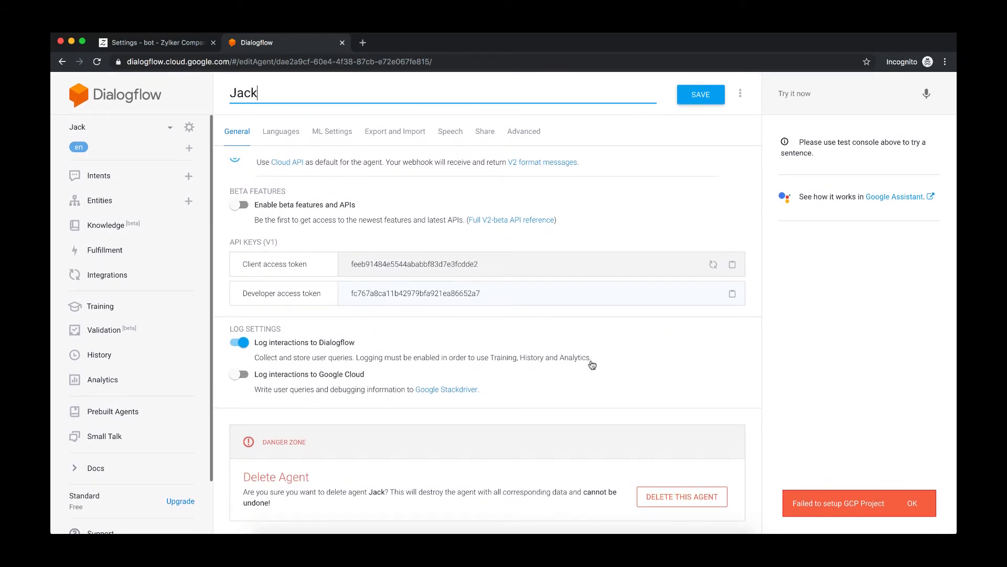
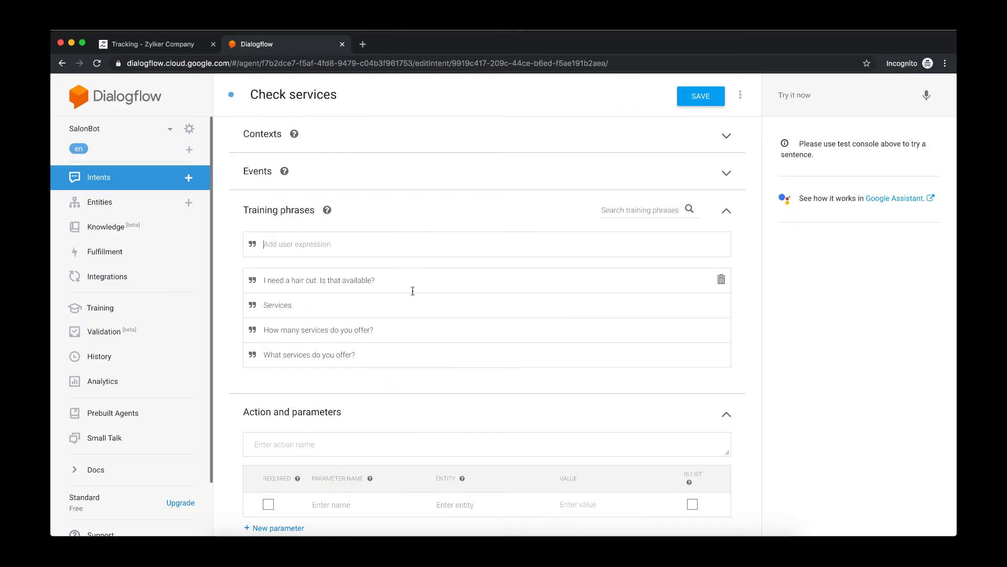
- Select 'hair cut' in the first Check services training phrase and browse the list of available system entities
scroll(412, 289, "down", 1)
scroll(412, 291, "up", 1)
scroll(369, 379, "down", 3)
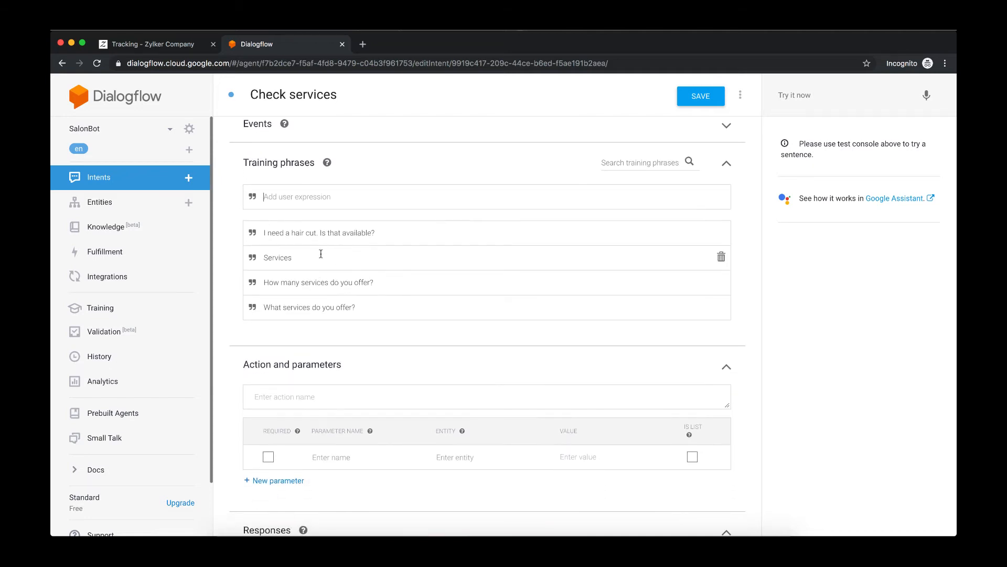
left_click_drag(292, 232, 317, 232)
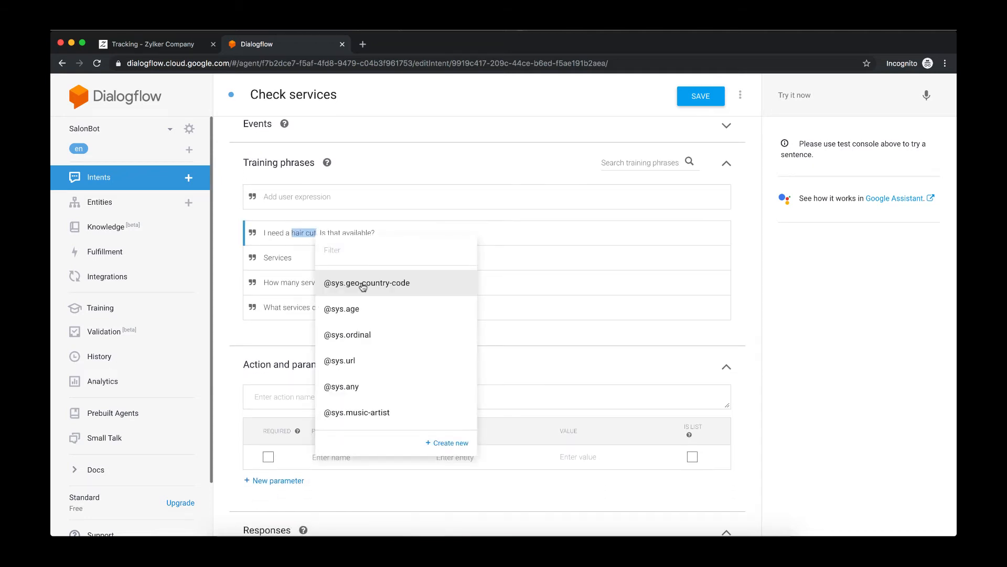
left_click(337, 249)
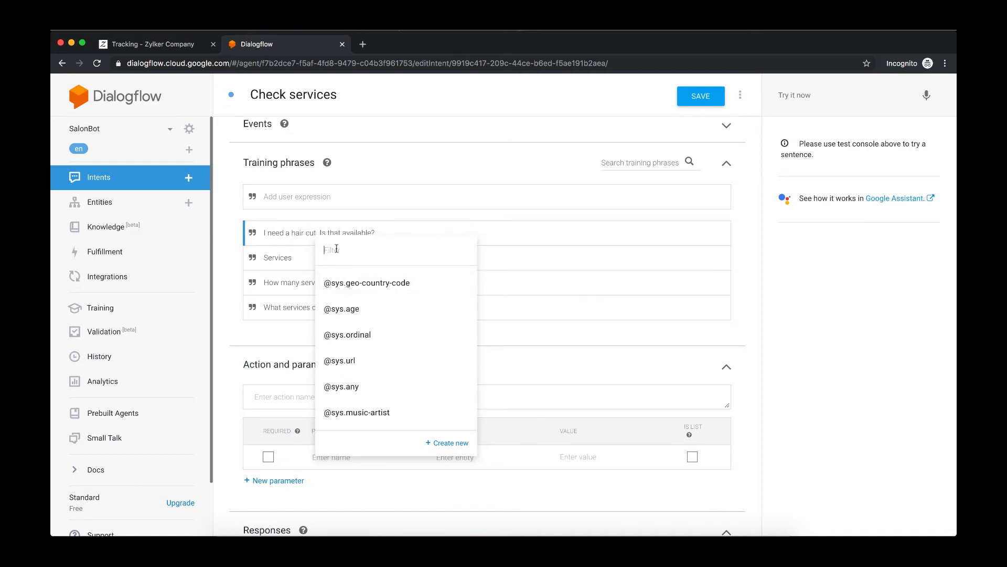
scroll(392, 353, "down", 3)
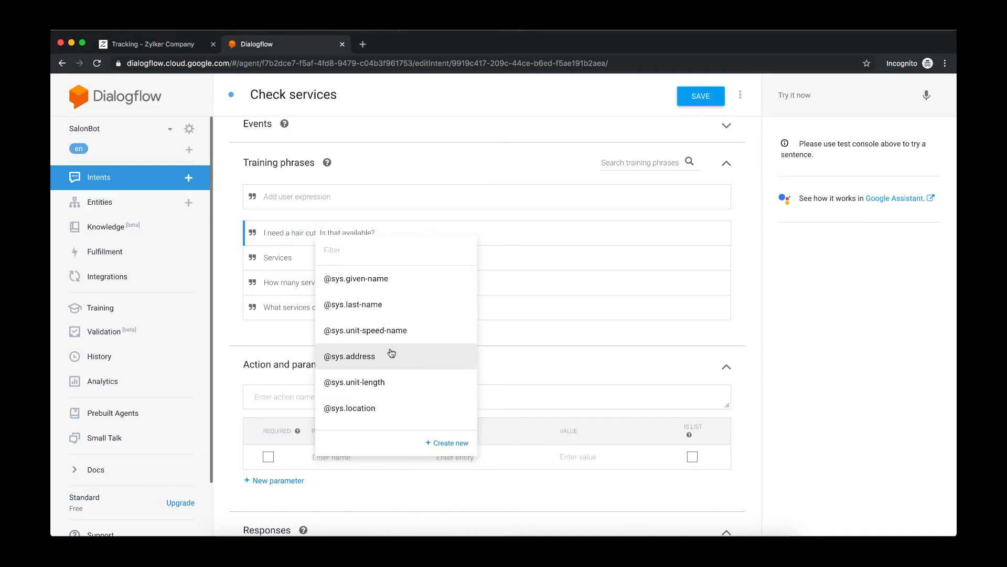
scroll(392, 353, "down", 4)
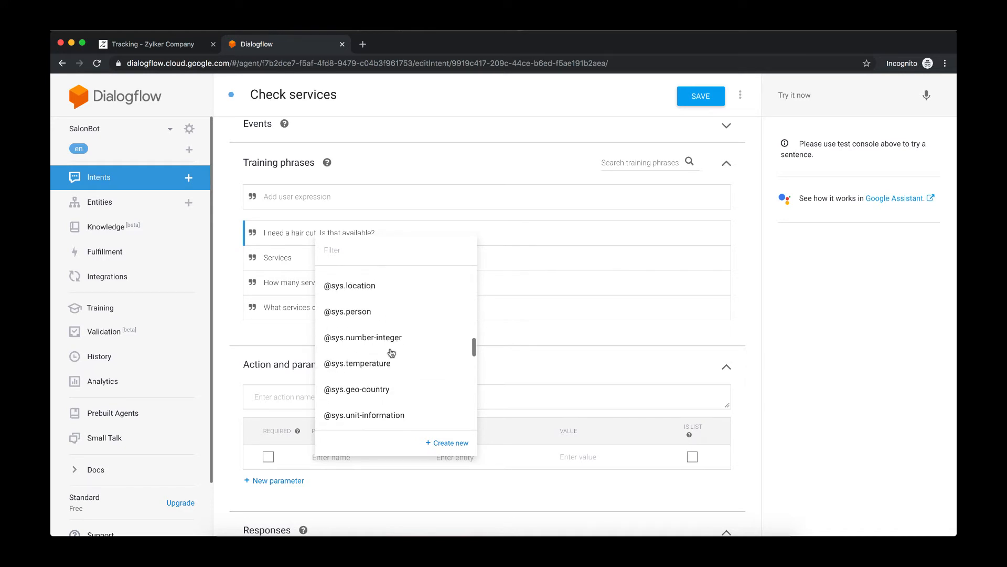
scroll(392, 352, "up", 5)
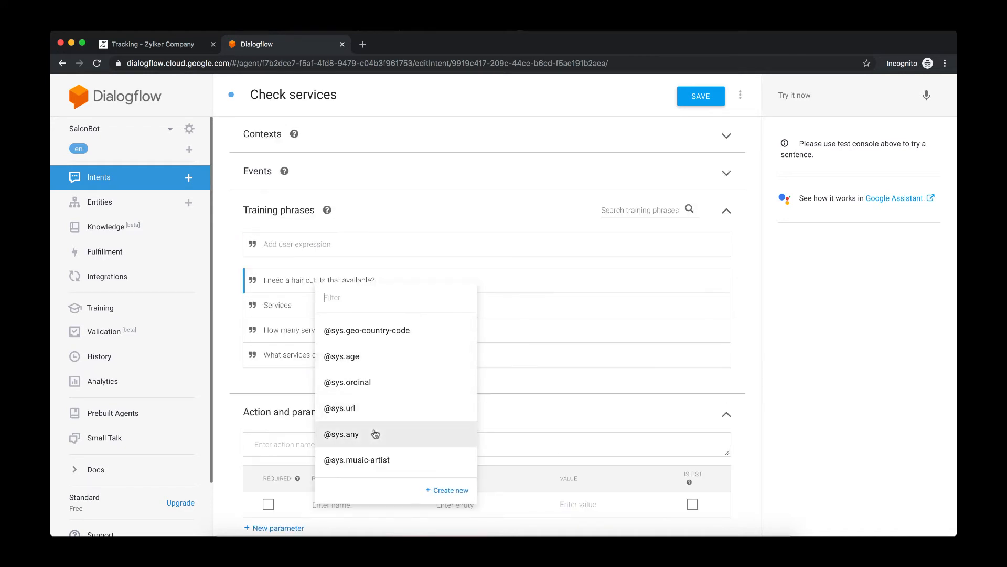
scroll(376, 433, "down", 4)
scroll(376, 434, "down", 10)
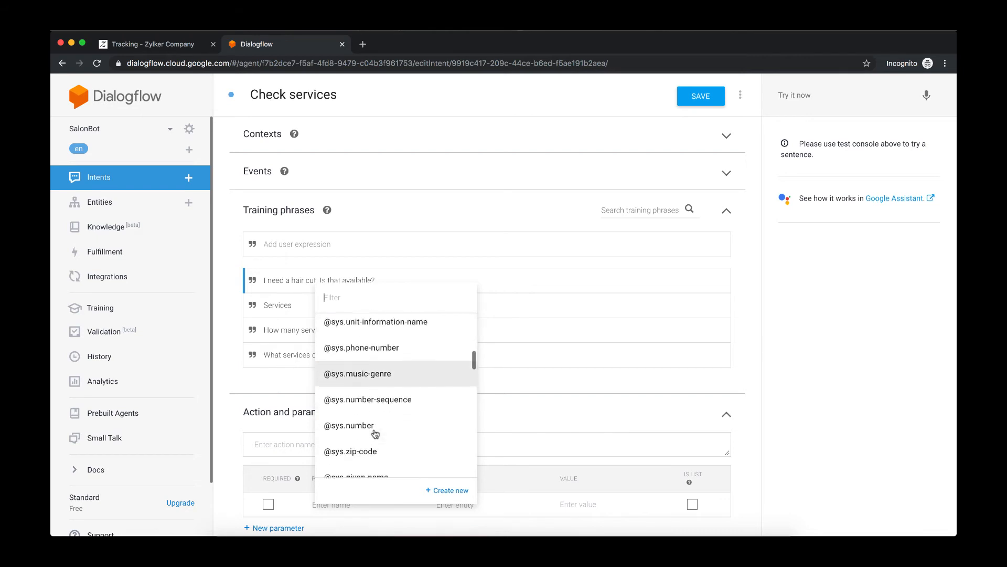
scroll(376, 433, "down", 8)
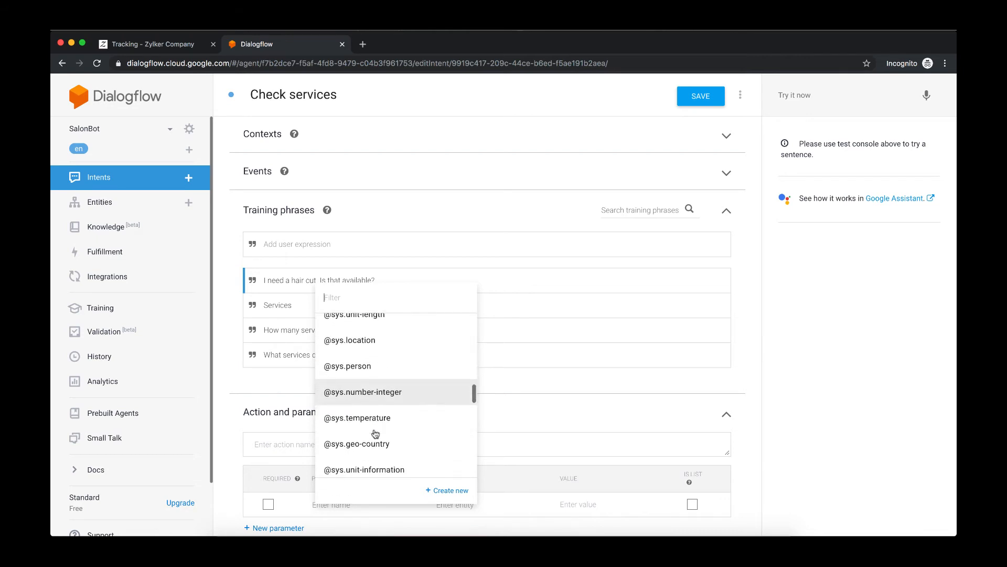
scroll(376, 434, "down", 6)
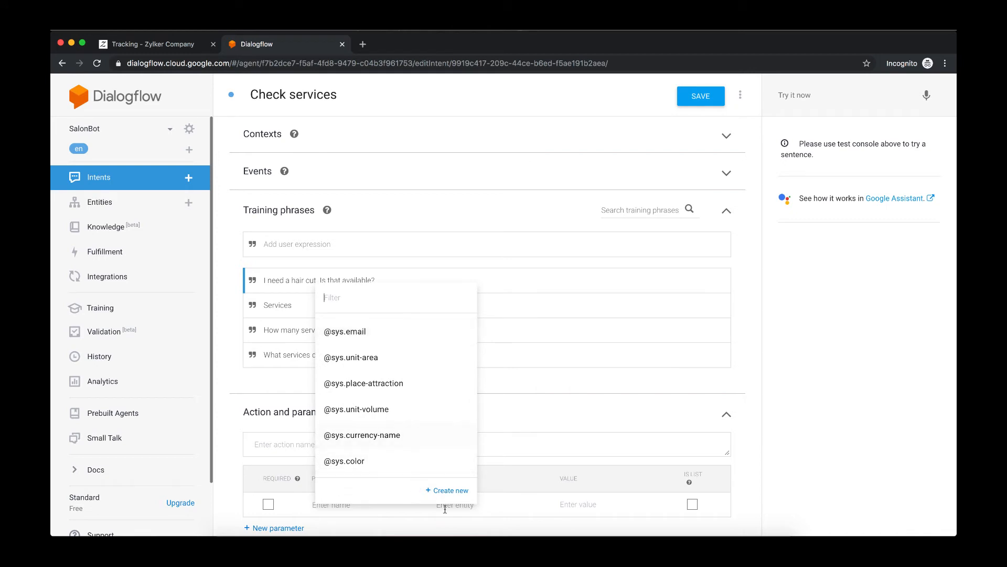
- Create a new entity named sys_service from the selected 'hair cut' value, save it and return to the intents list
left_click(448, 490)
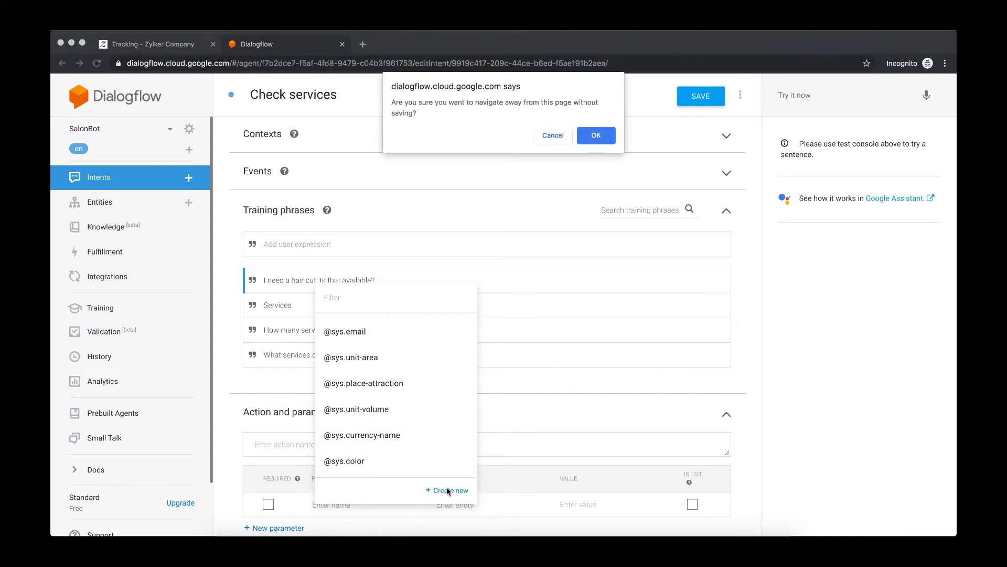
left_click(603, 135)
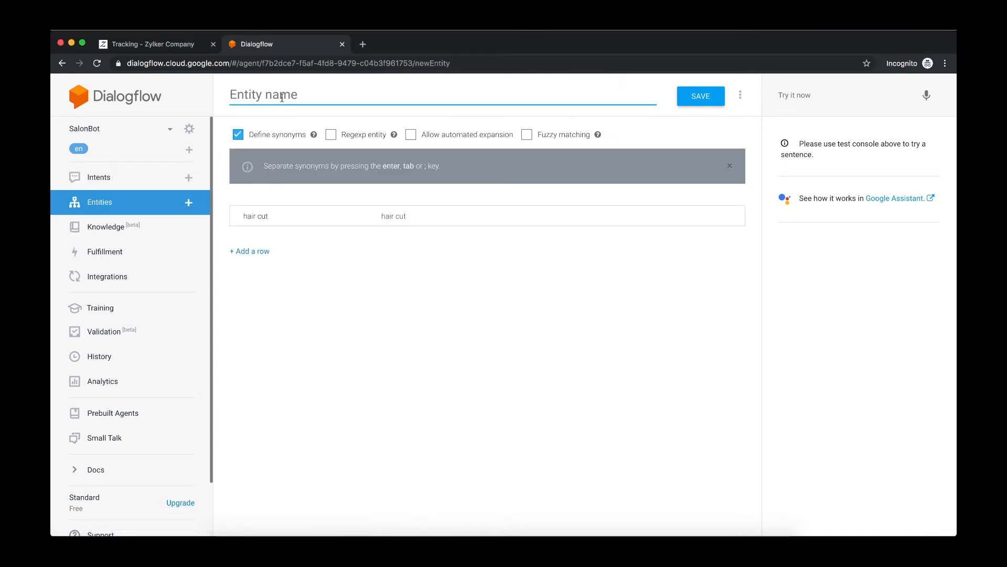
type("sys_service")
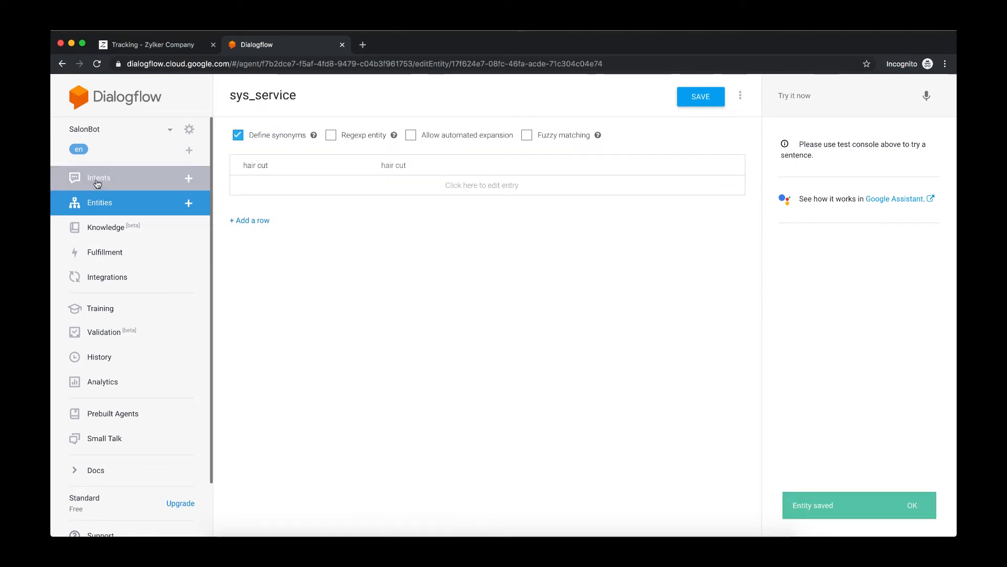
left_click(98, 178)
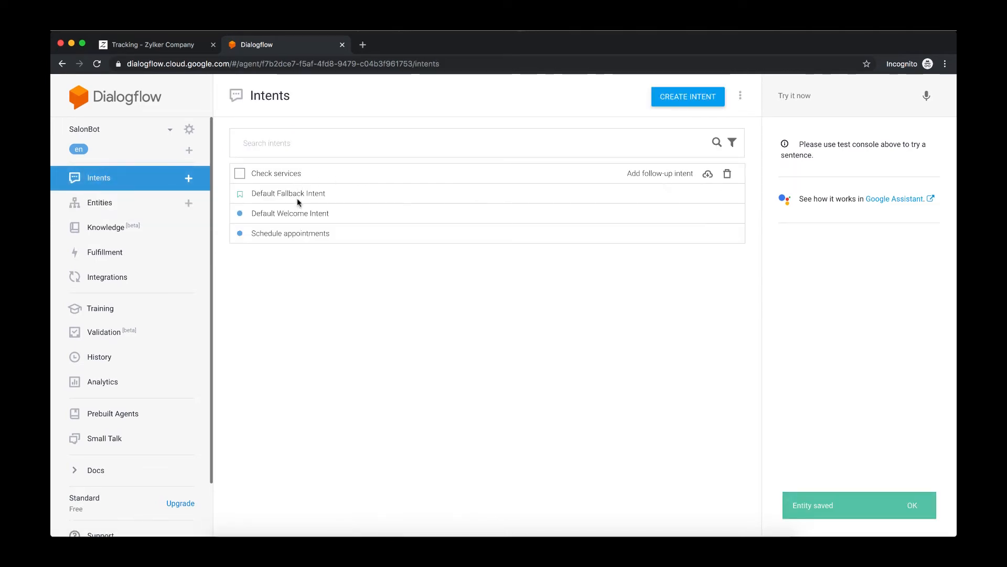
left_click(290, 176)
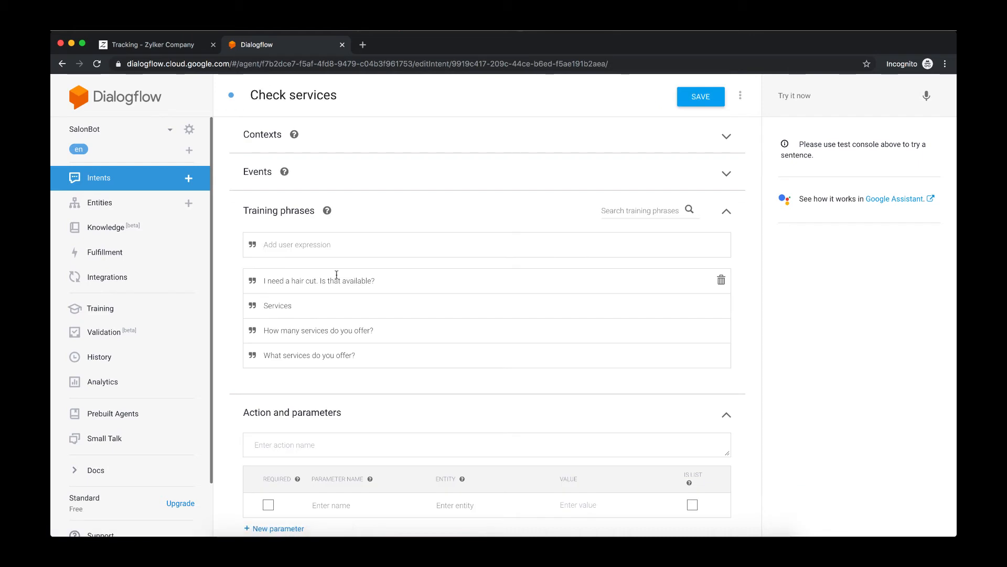
left_click_drag(292, 280, 316, 280)
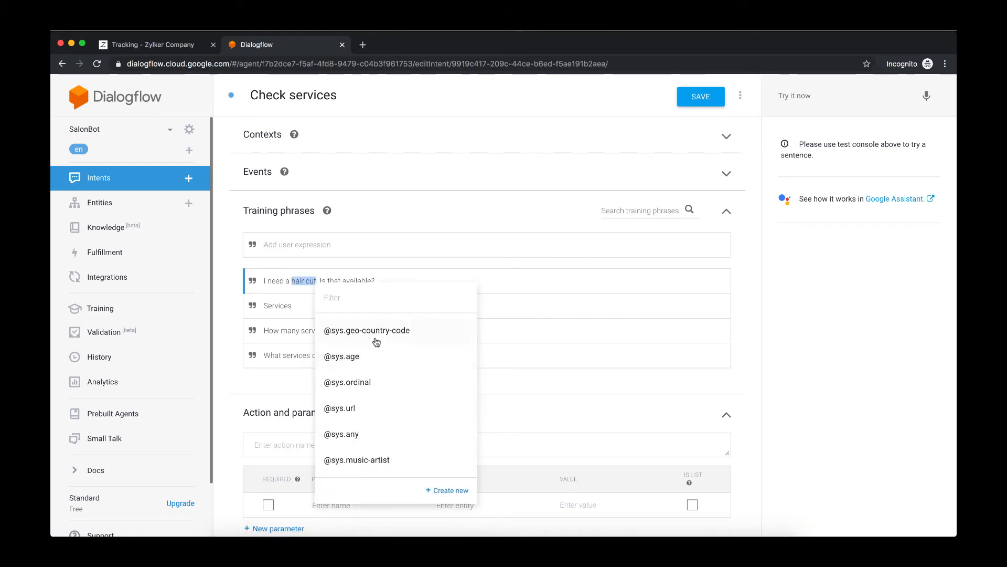
scroll(379, 407, "down", 2)
scroll(379, 407, "down", 10)
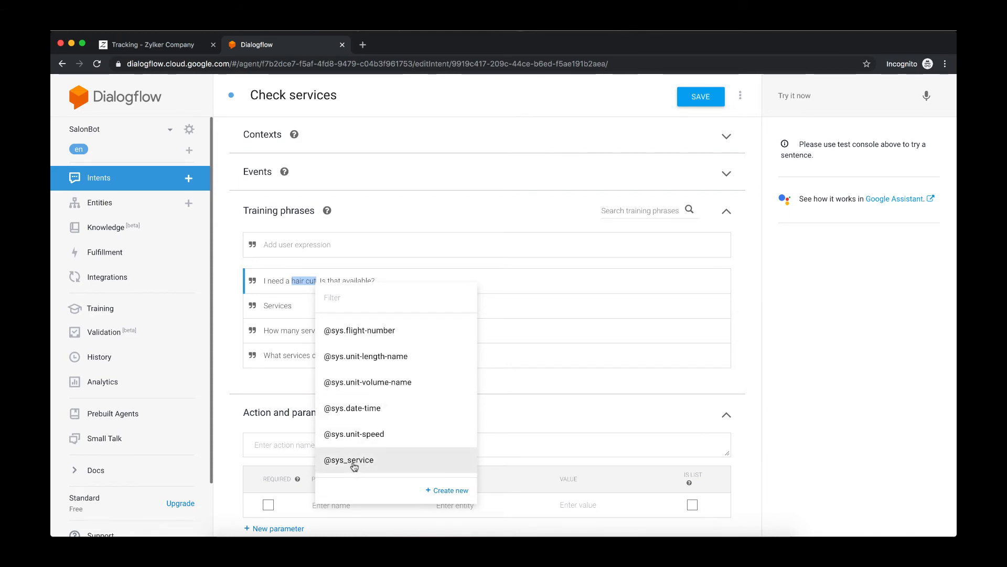
left_click(354, 460)
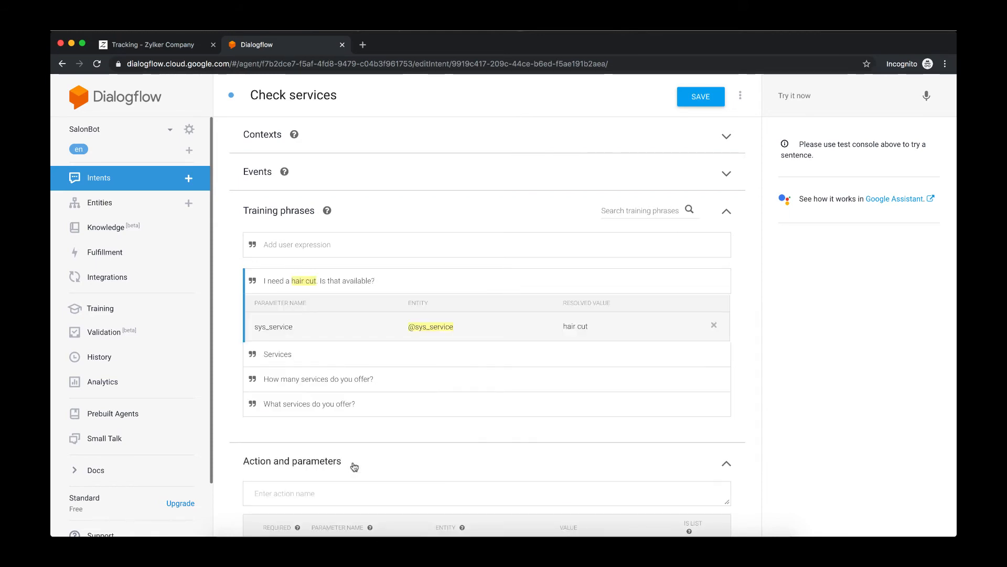
- Save the Check services intent with its new sys_service parameter
left_click(294, 282)
scroll(385, 391, "down", 2)
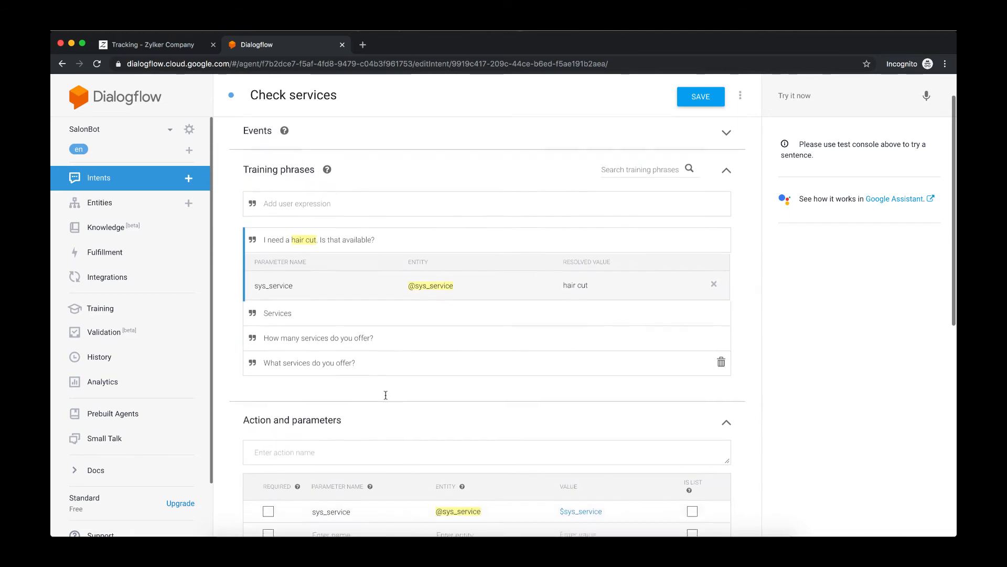
scroll(386, 395, "down", 1)
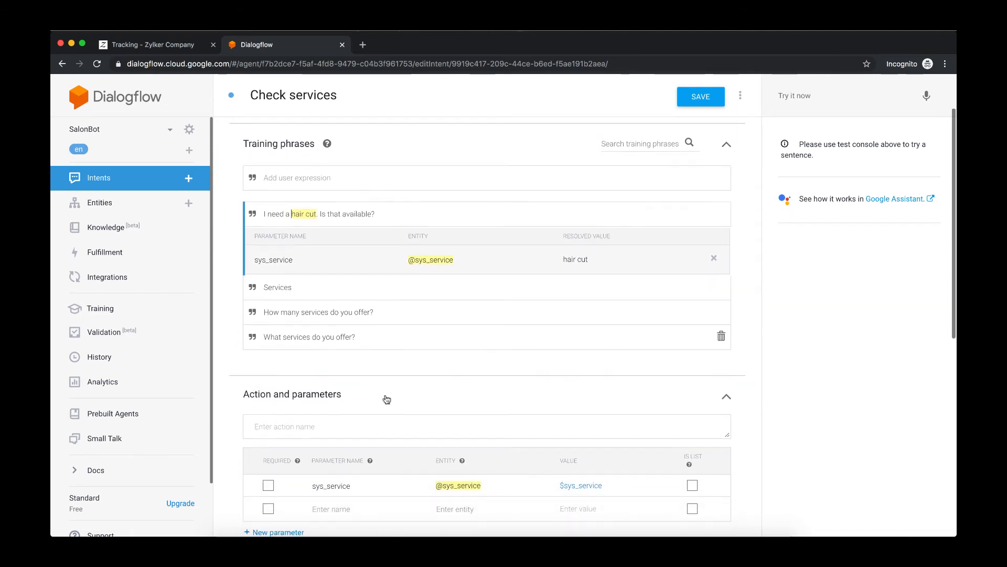
left_click(690, 101)
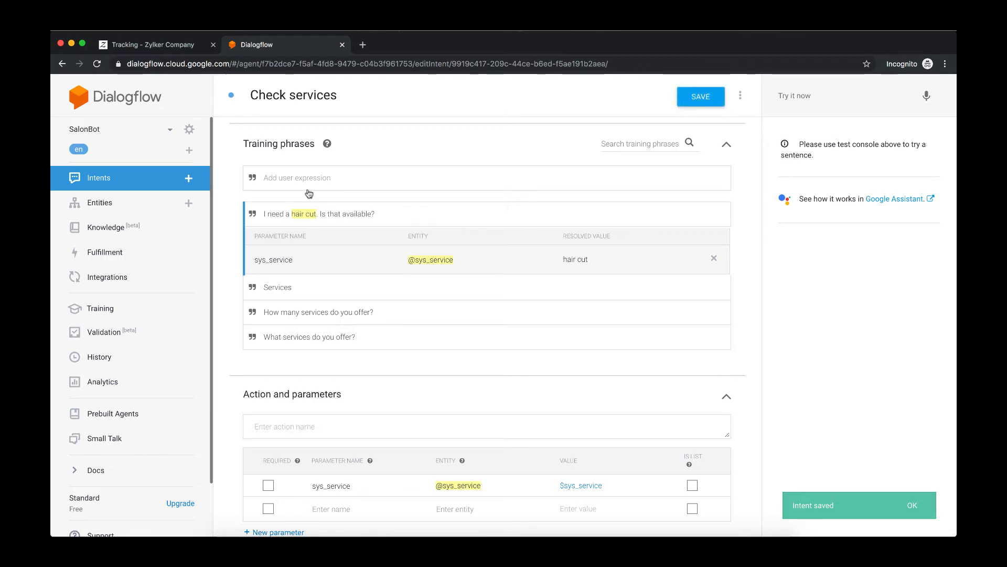
- Open the Schedule appointments intent and add the training phrase 'Is there a free slot tomorrow?'
left_click(116, 177)
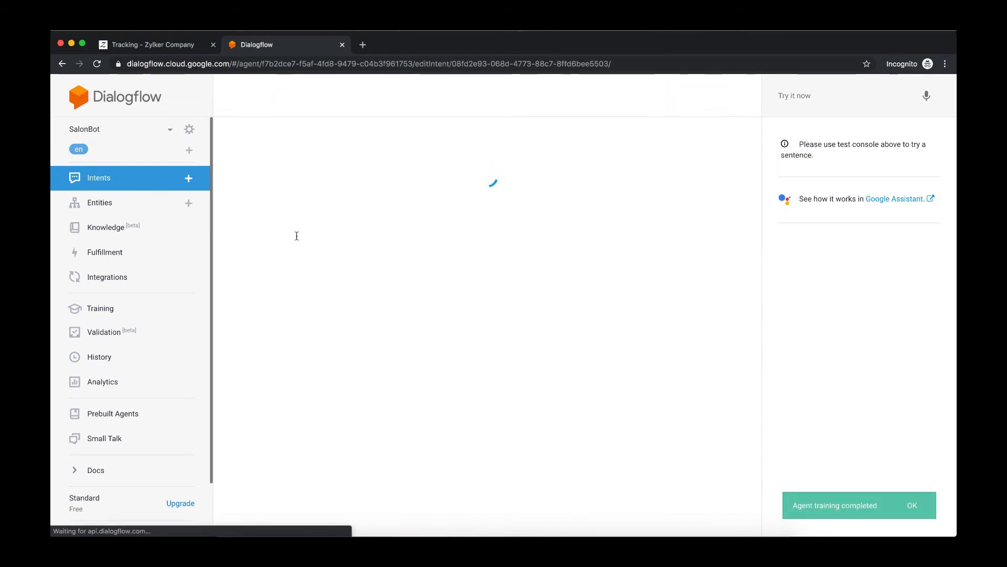
scroll(298, 239, "down", 1)
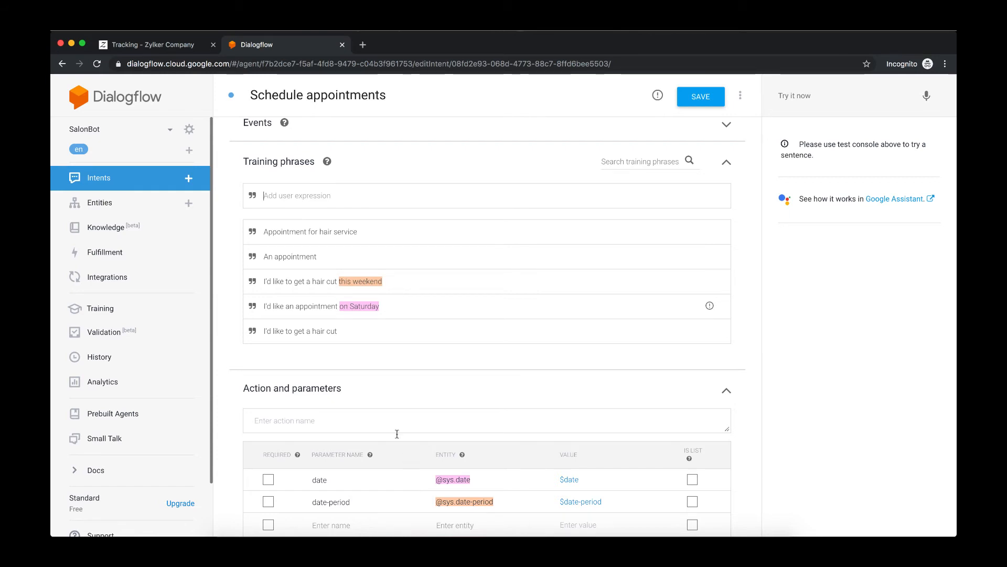
left_click(338, 194)
type("IS")
key("BackSpace")
key("BackSpace")
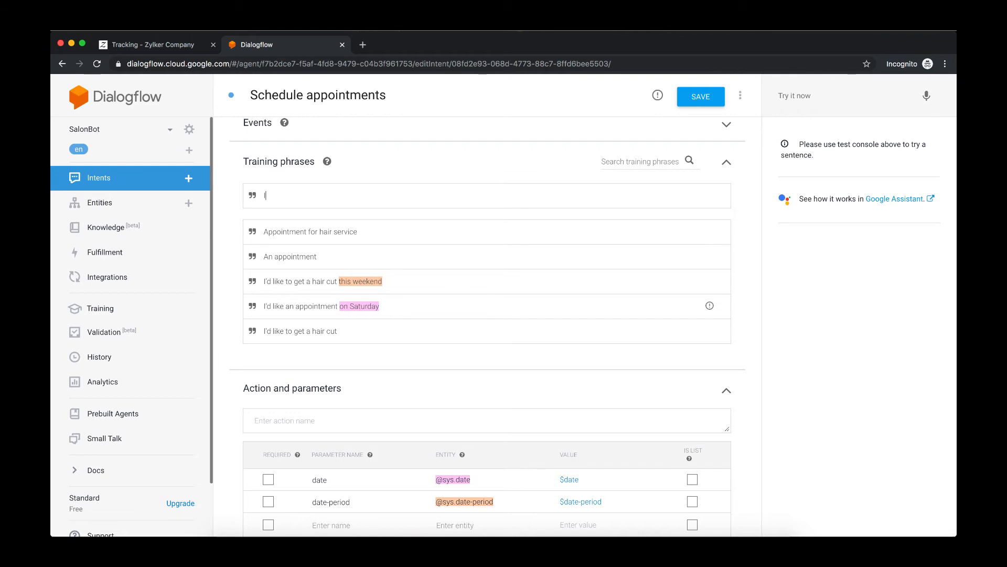
type("Is there a free slot tomorrow?")
key("Return")
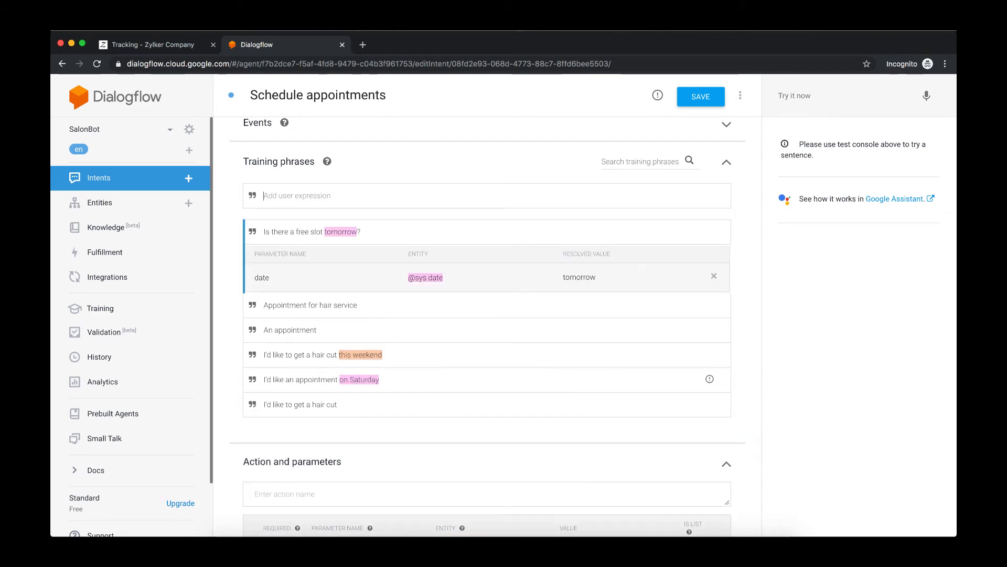
- Add the training phrase 'I need an appointment this evening' to the Schedule appointments intent
type("Do you have")
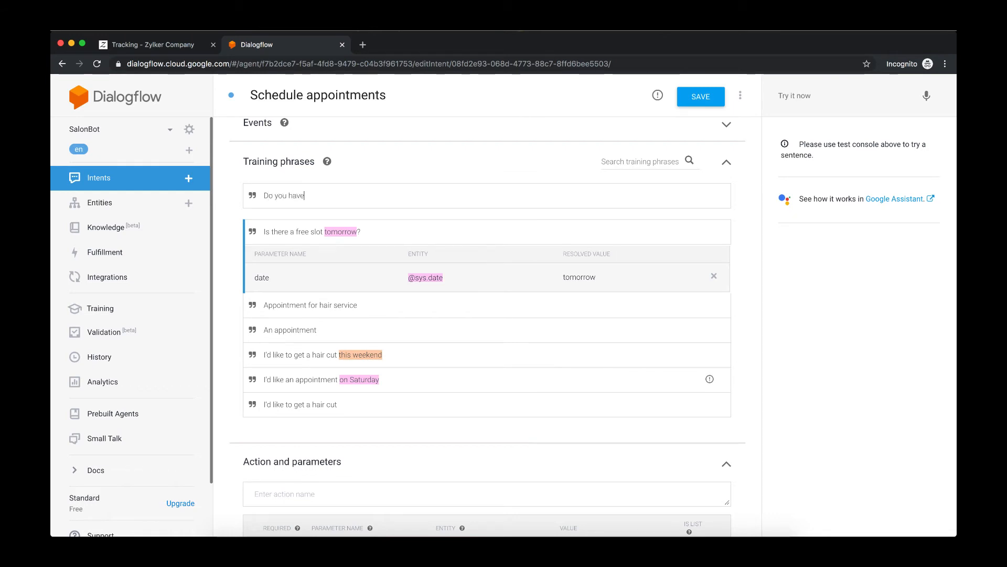
key("BackSpace")
key("BackSpace")
key("BackSpace")
key("BackSpace")
key("BackSpace")
key("BackSpace")
key("BackSpace")
key("BackSpace")
key("BackSpace")
key("BackSpace")
type("I need an appoin")
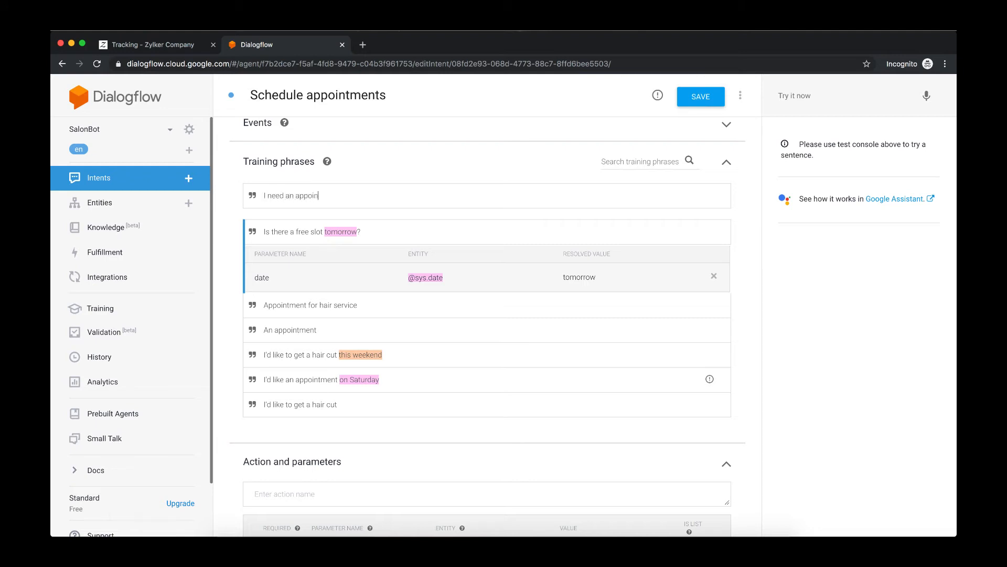
type("tment t")
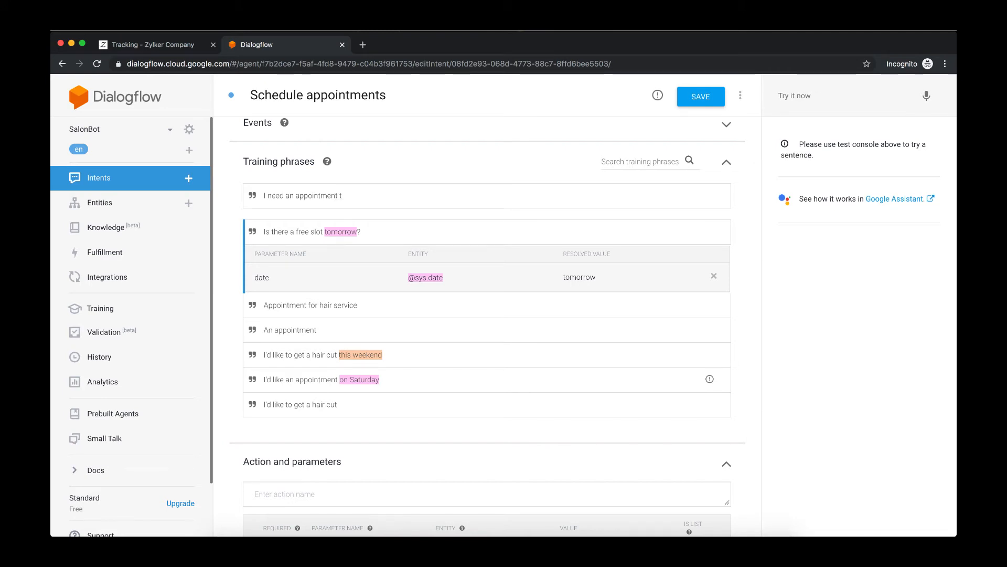
type("his evening")
key("Return")
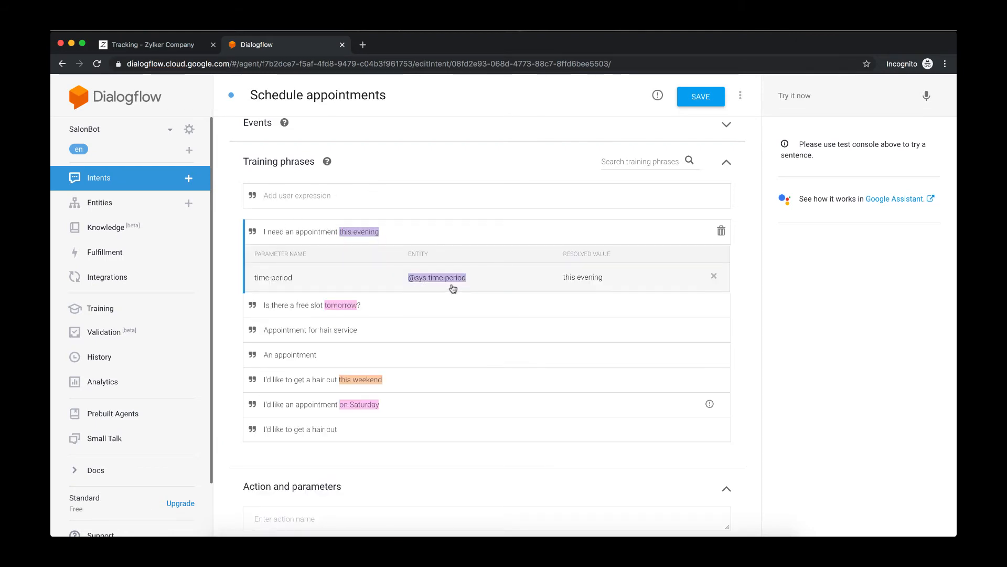
- Examine the entity annotations in the training phrases and the resulting action parameters list
double_click(354, 304)
left_click(345, 309)
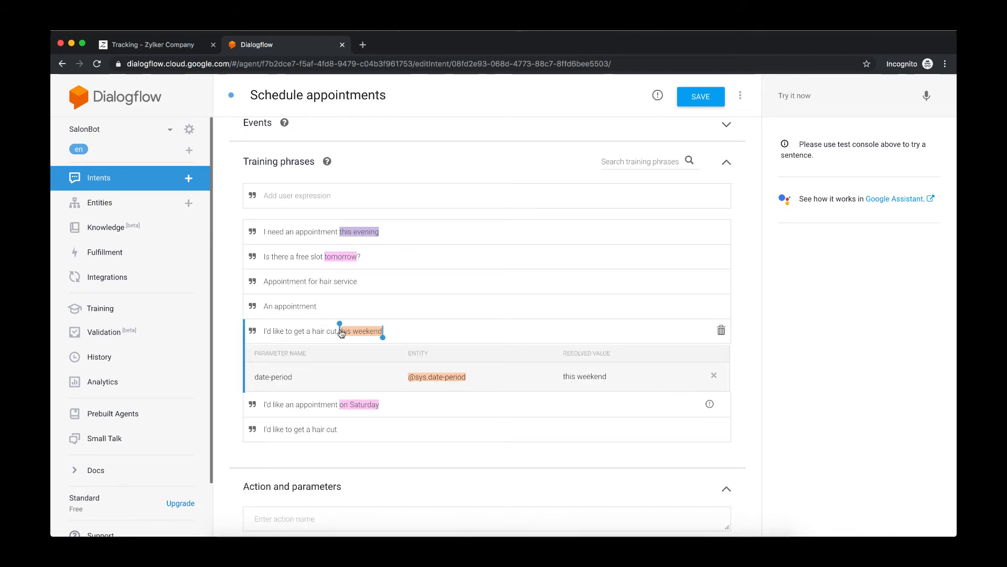
left_click(369, 409)
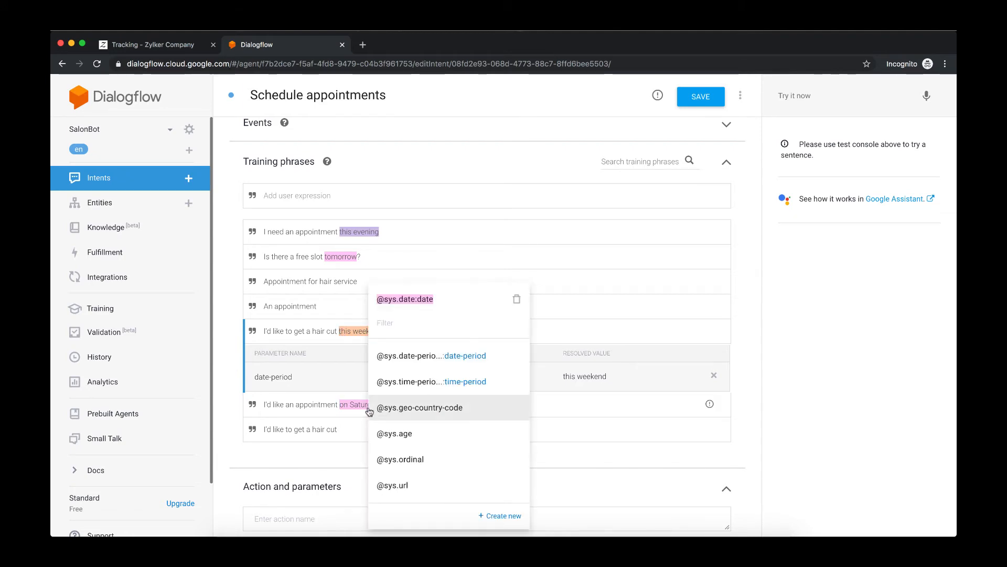
left_click(594, 410)
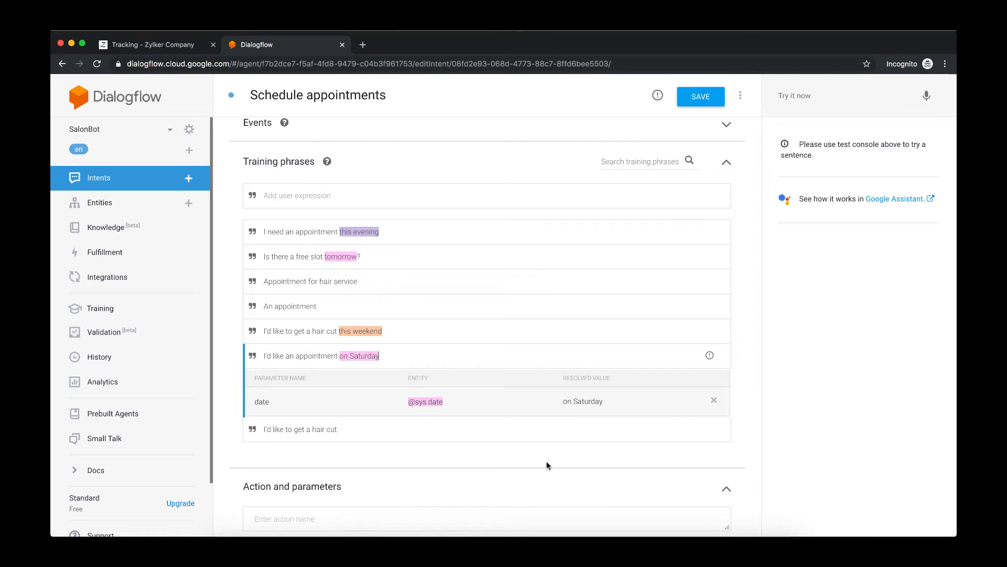
scroll(546, 465, "down", 5)
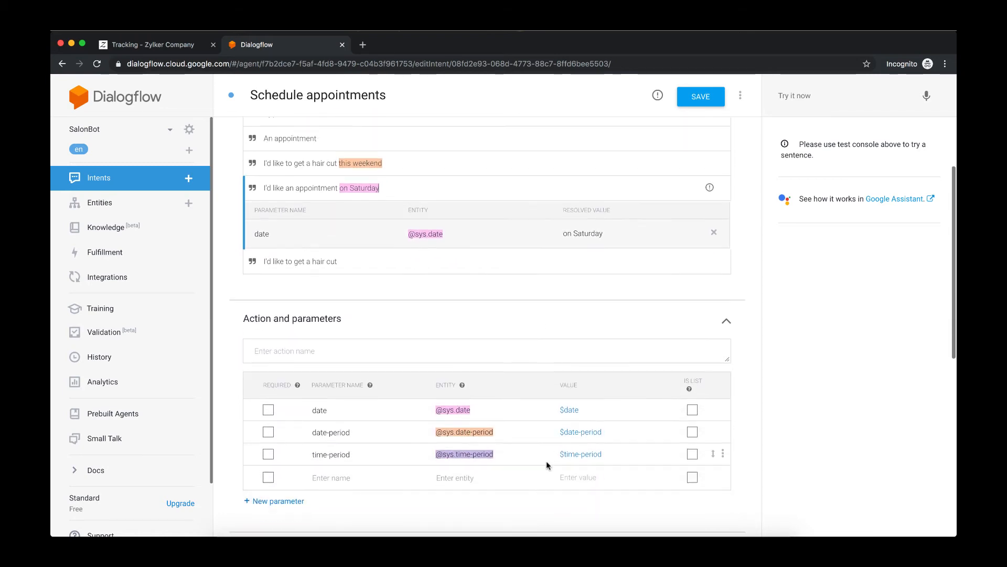
scroll(546, 460, "down", 2)
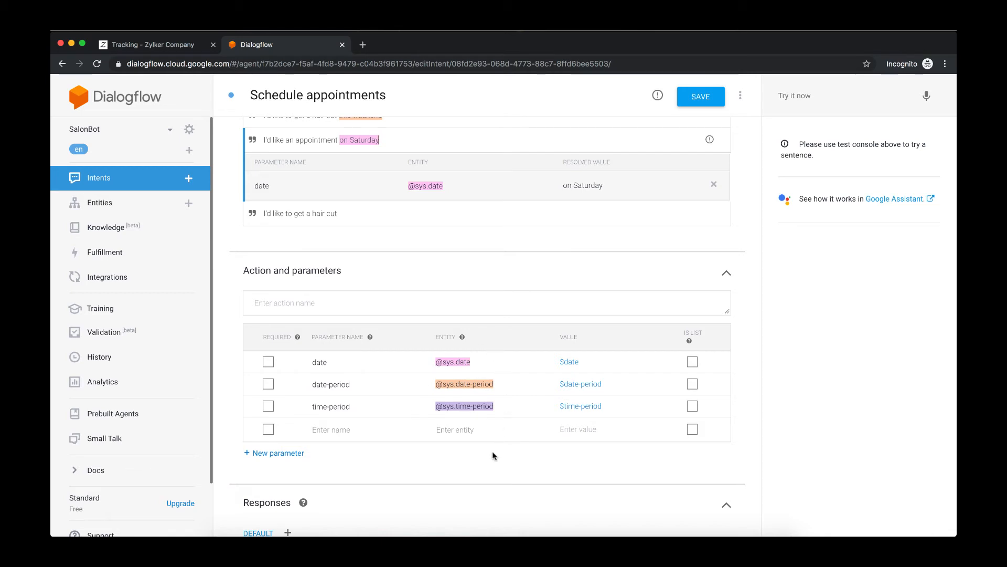
scroll(493, 455, "down", 3)
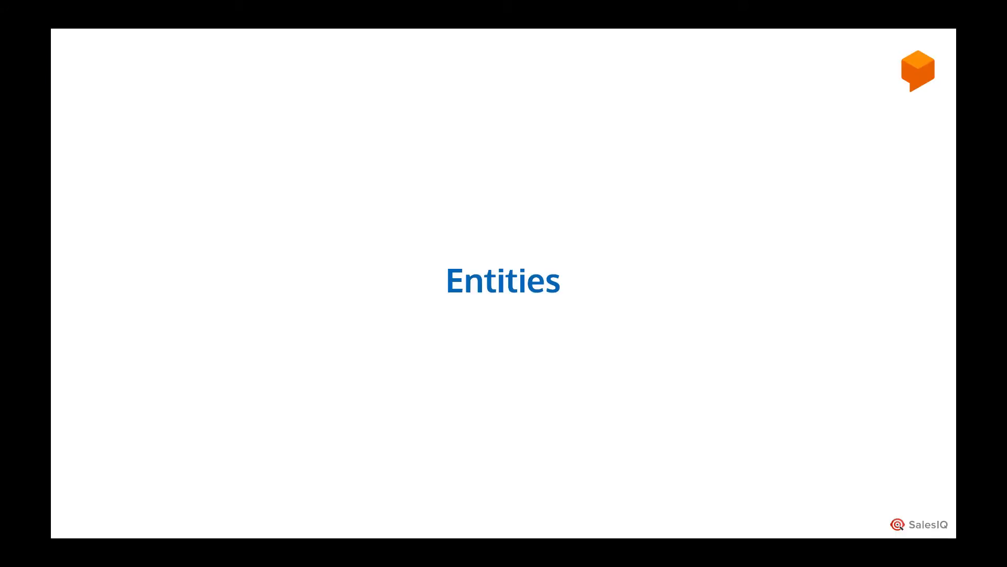
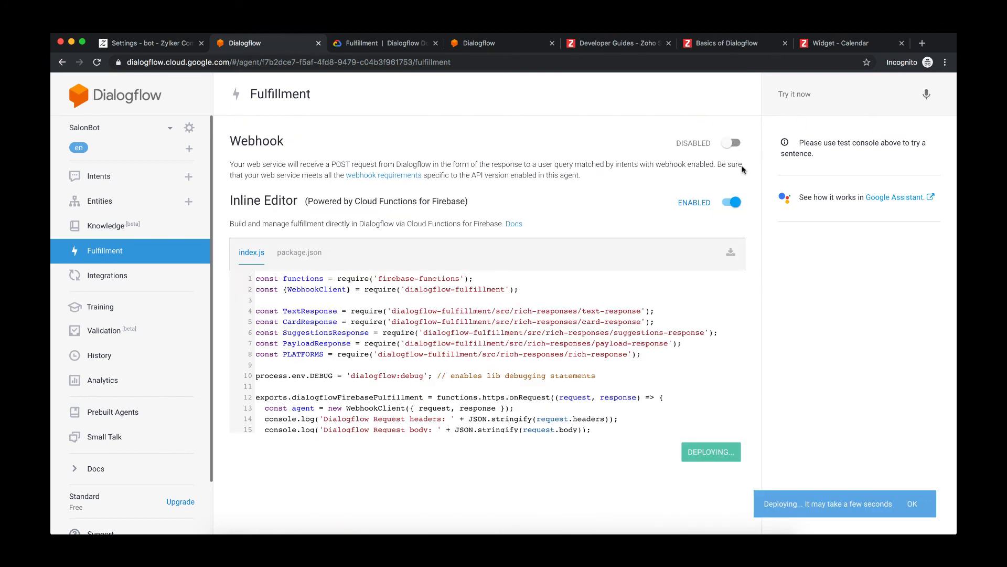
- Switch fulfillment to the webhook to show its fields, then re-enable the Inline Editor and confirm
left_click(732, 141)
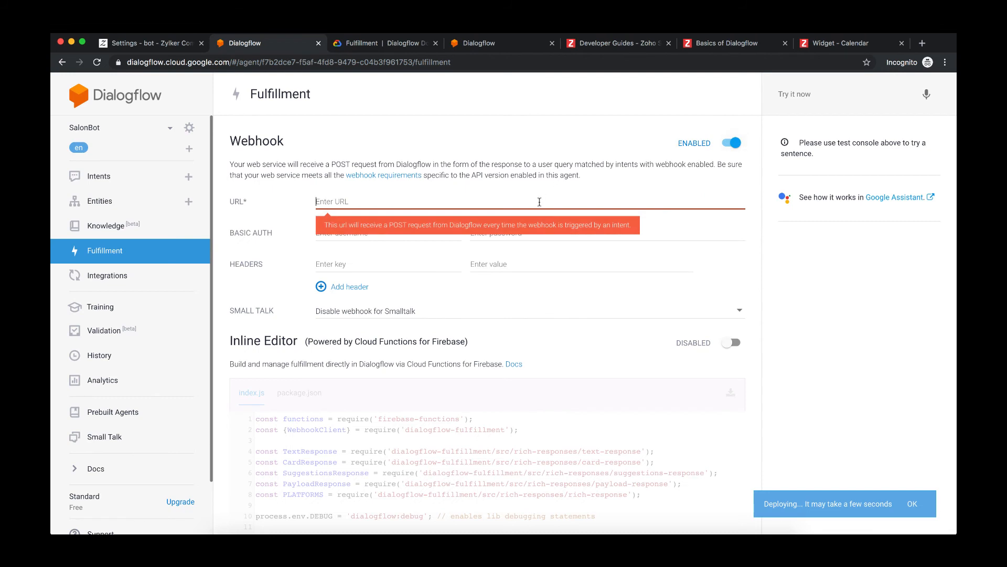
left_click(448, 238)
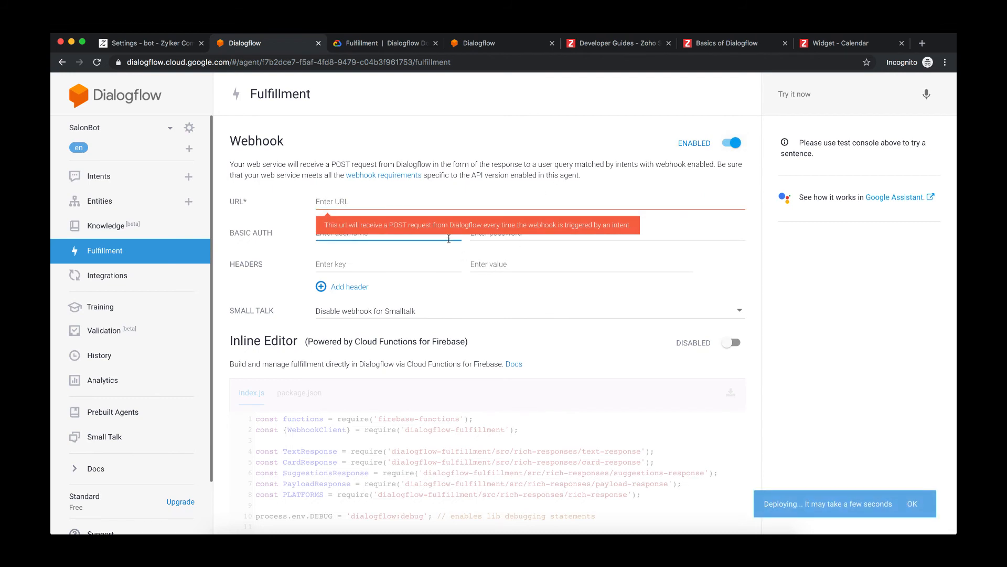
left_click(389, 266)
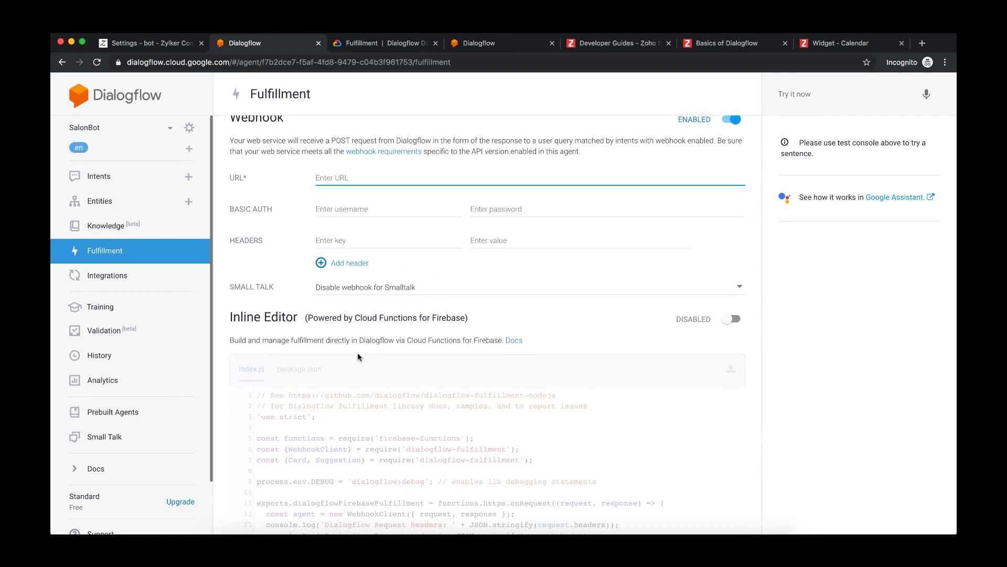
scroll(577, 263, "down", 2)
left_click(731, 242)
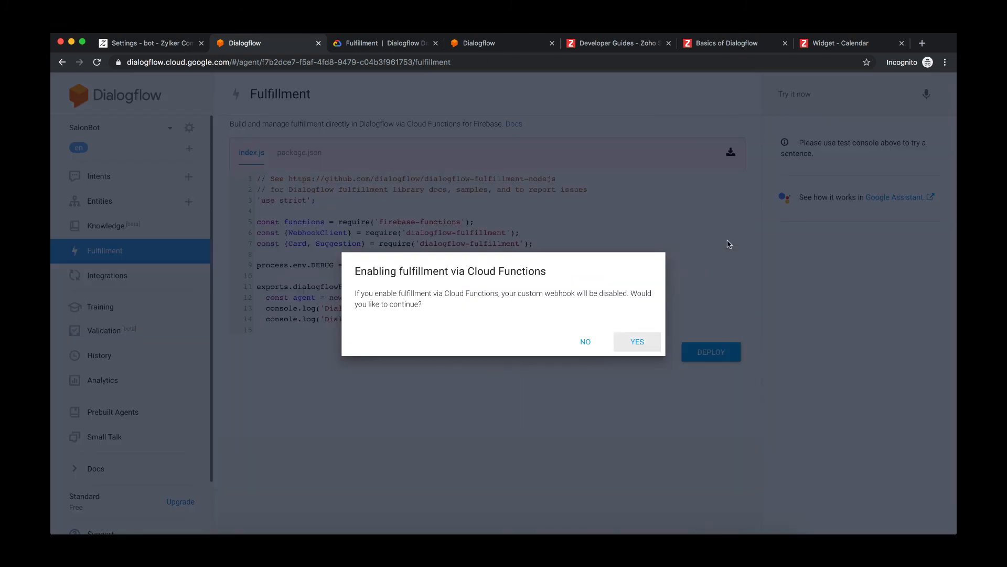
left_click(634, 341)
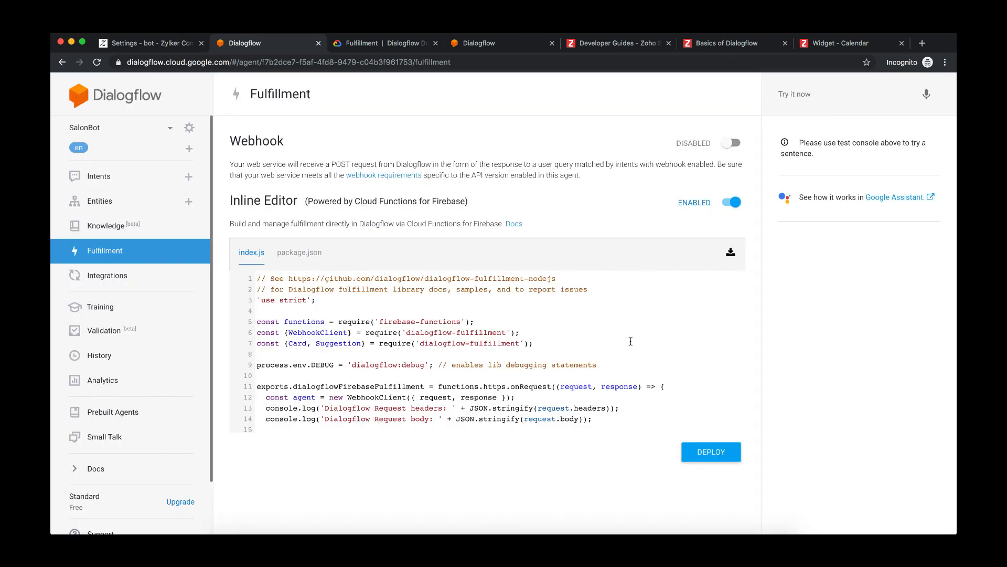
- Examine the default index.js code in the Inline Editor
scroll(483, 410, "down", 5)
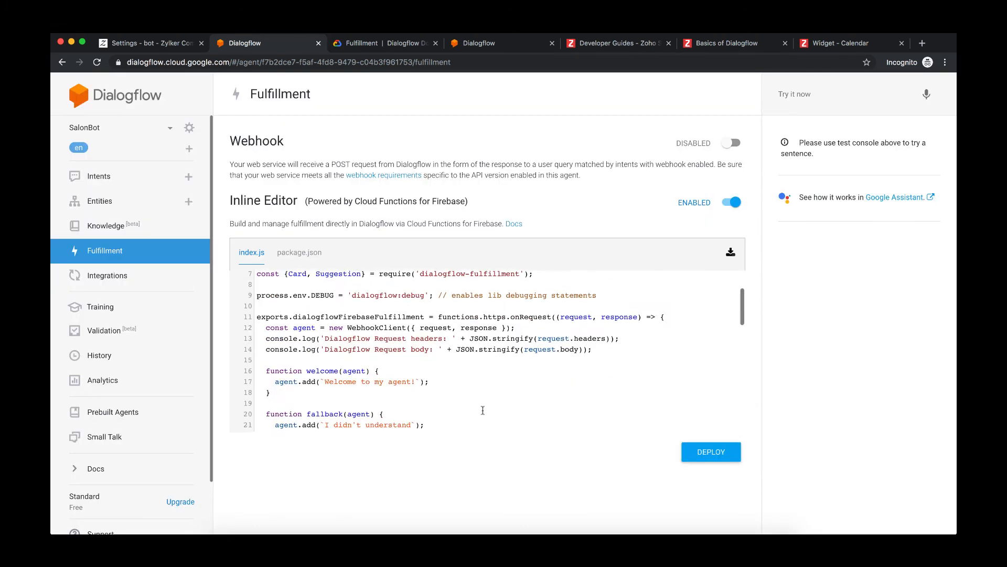
scroll(483, 410, "down", 5)
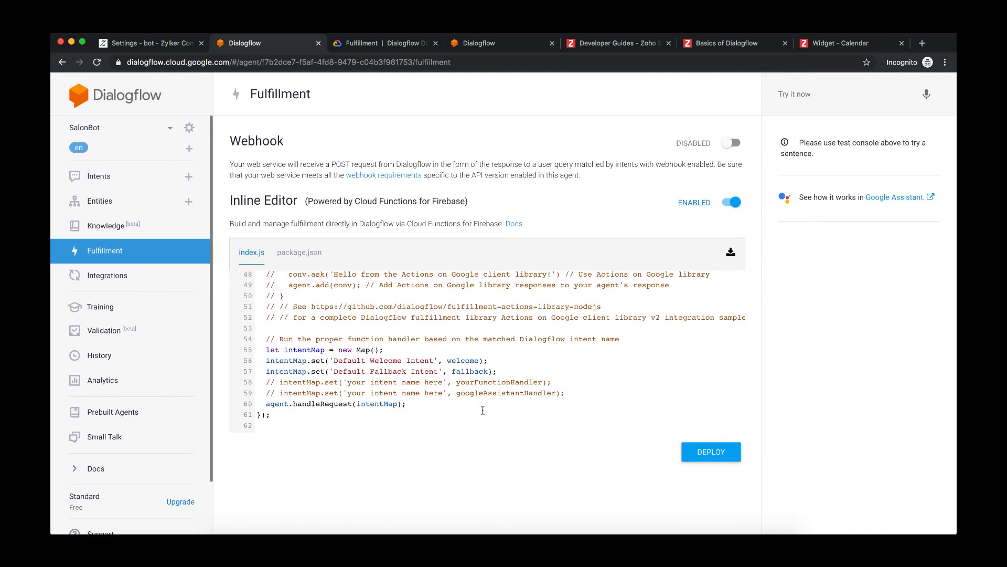
scroll(483, 409, "up", 5)
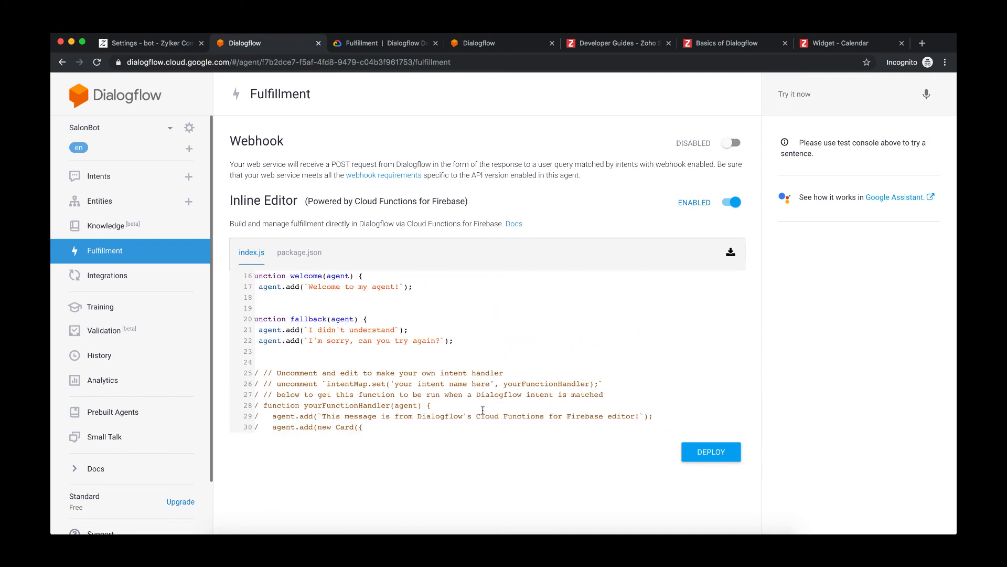
scroll(483, 410, "down", 5)
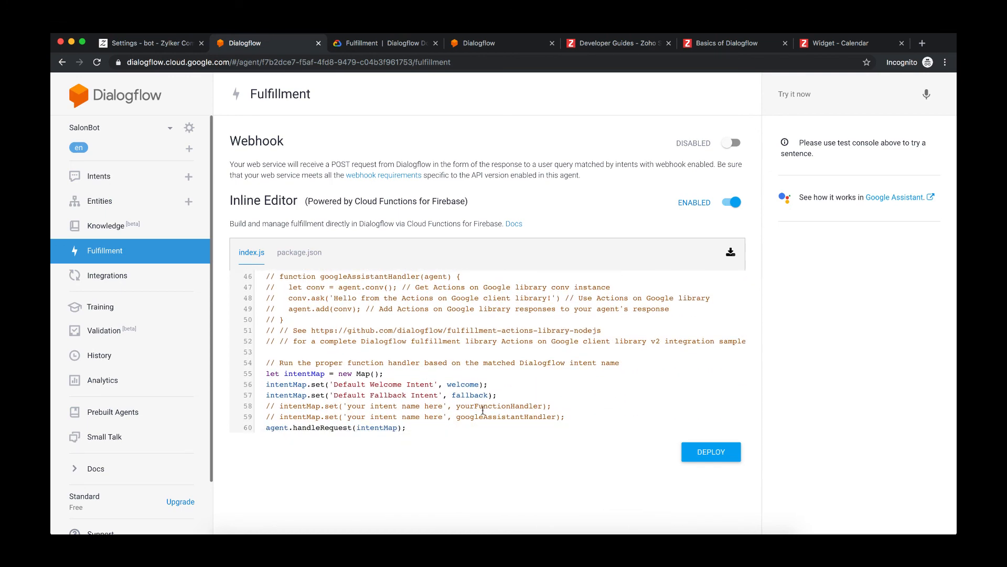
scroll(415, 376, "up", 5)
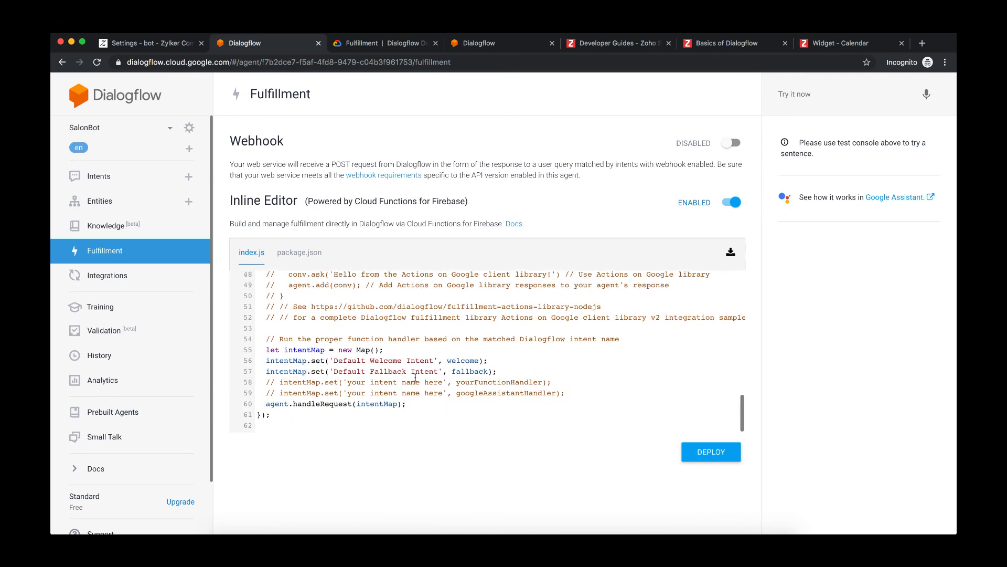
scroll(415, 376, "up", 3)
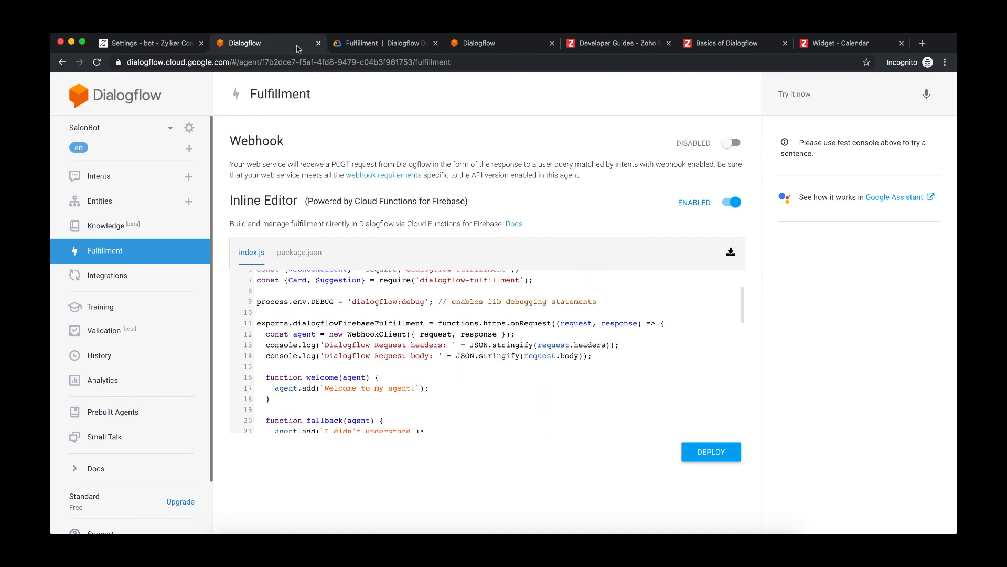
- Open the Basics of Dialogflow guide and review the SalesIQ fallback payload example with PLATFORM_UNSPECIFIED
left_click(710, 47)
scroll(596, 350, "down", 8)
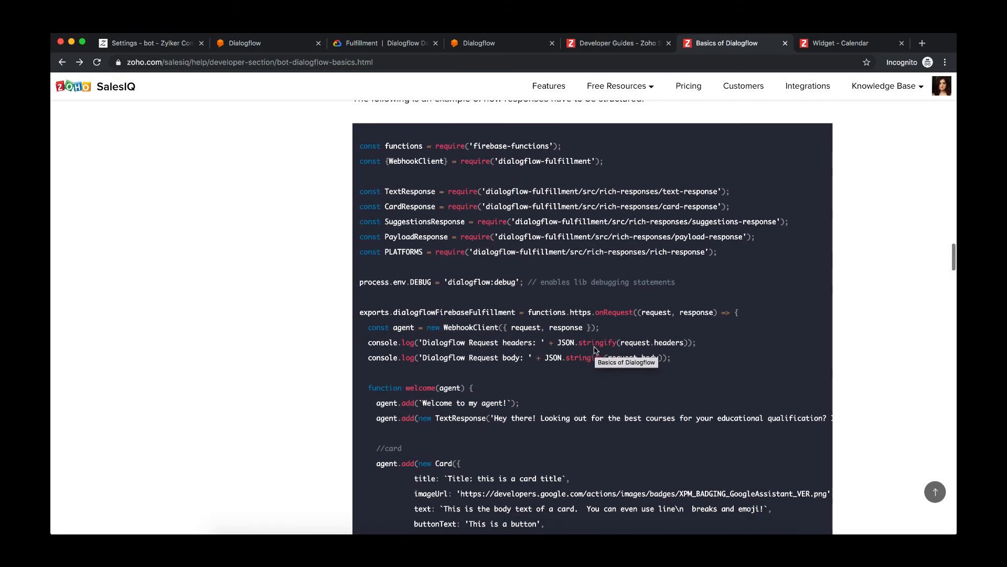
scroll(595, 350, "down", 15)
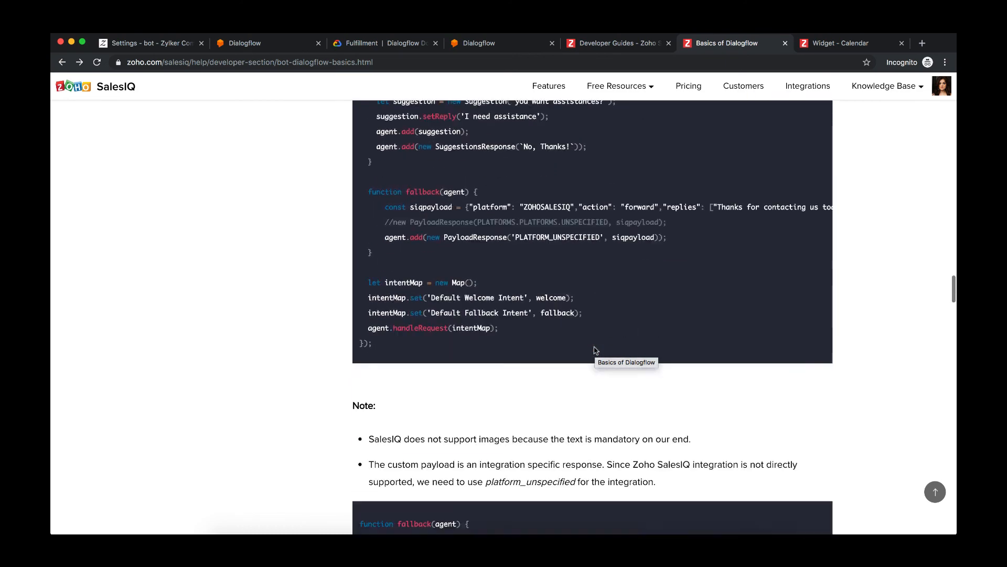
scroll(596, 350, "up", 2)
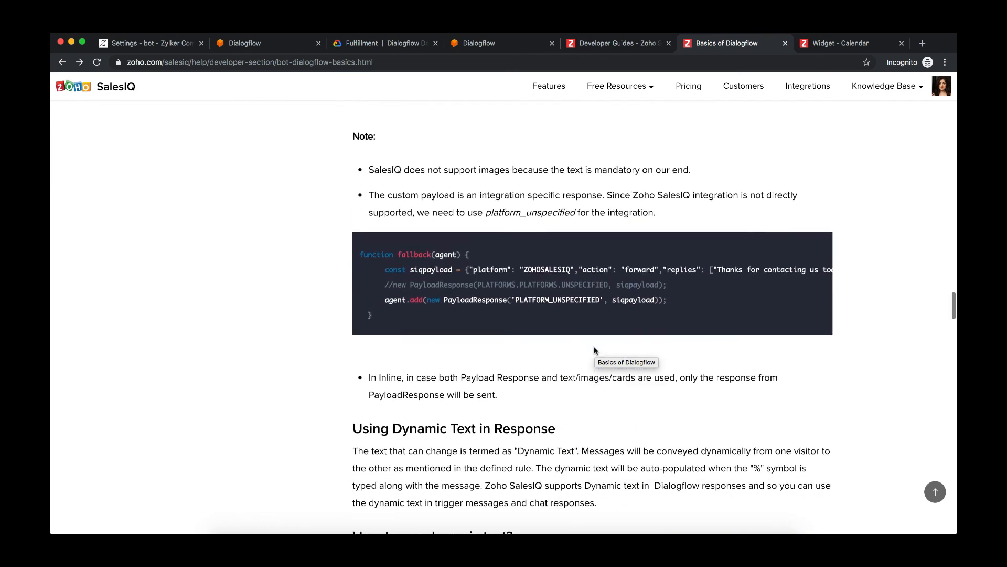
scroll(596, 350, "up", 2)
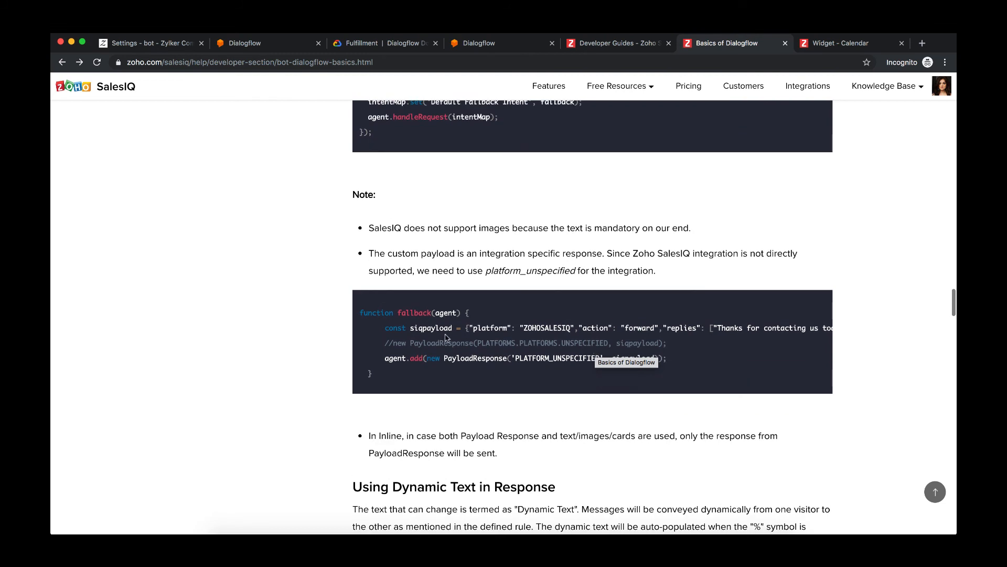
left_click_drag(362, 312, 708, 376)
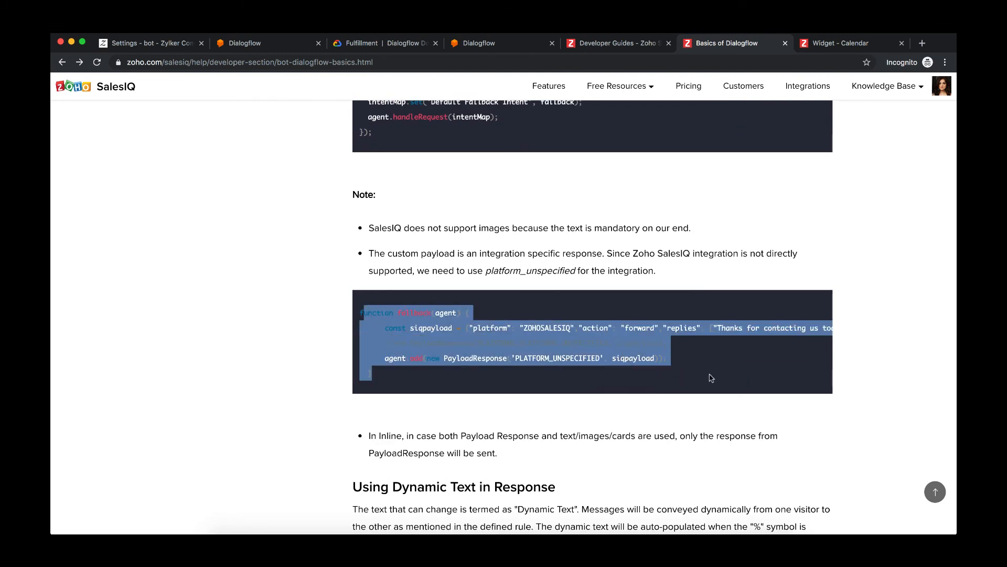
double_click(560, 358)
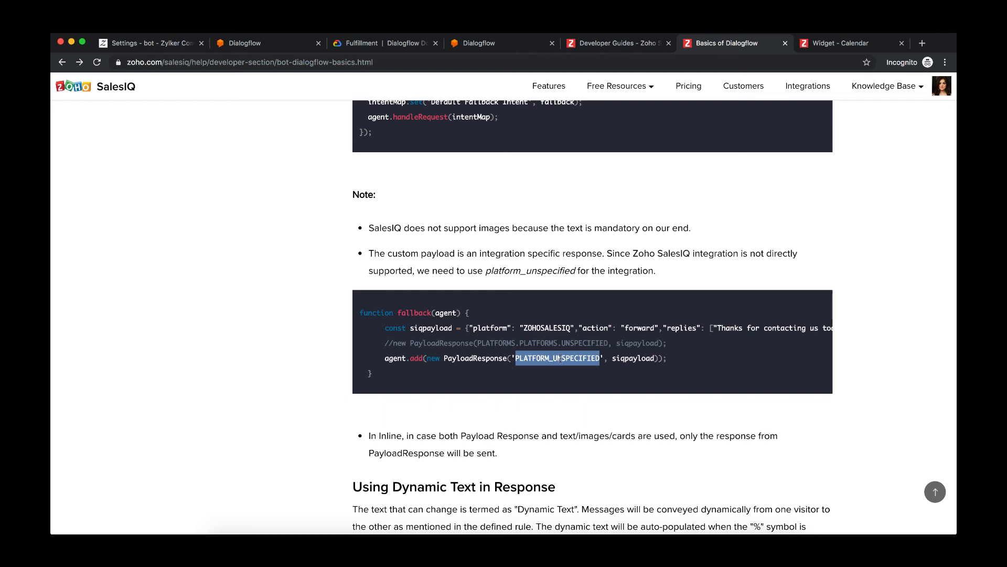
left_click(545, 318)
- Copy the guide's example response code into index.js and deploy the fulfillment
scroll(546, 318, "up", 15)
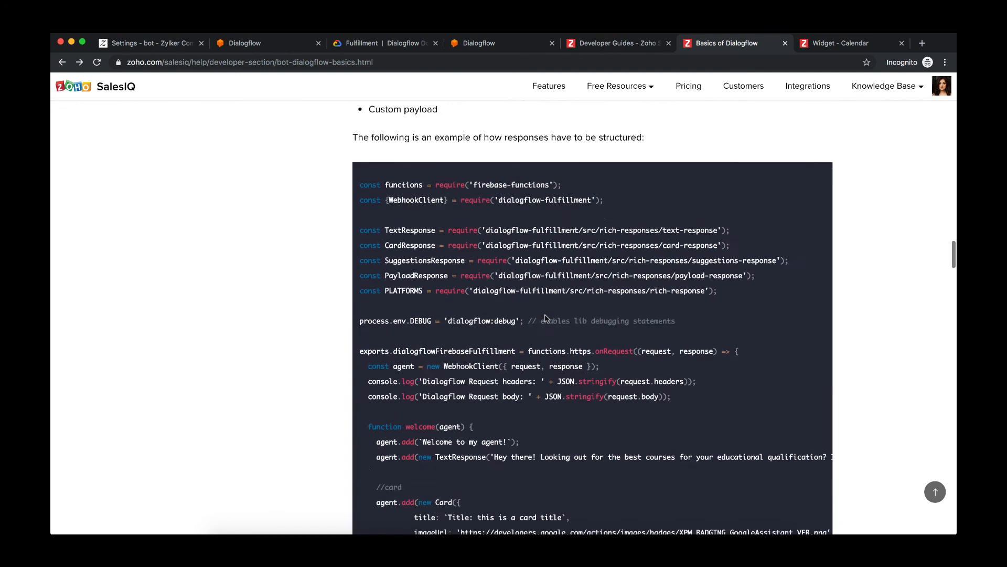
scroll(374, 368, "down", 2)
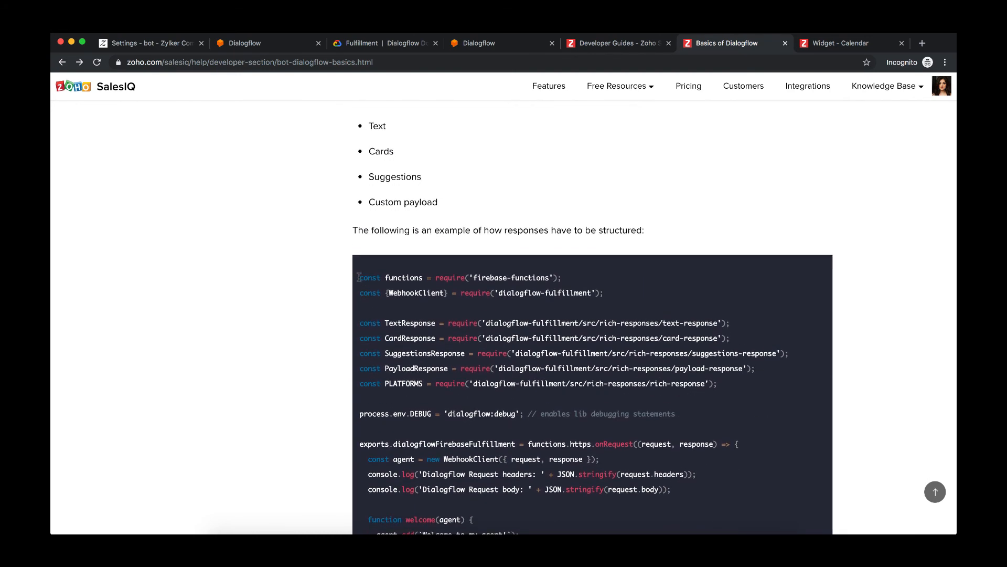
left_click_drag(358, 276, 462, 533)
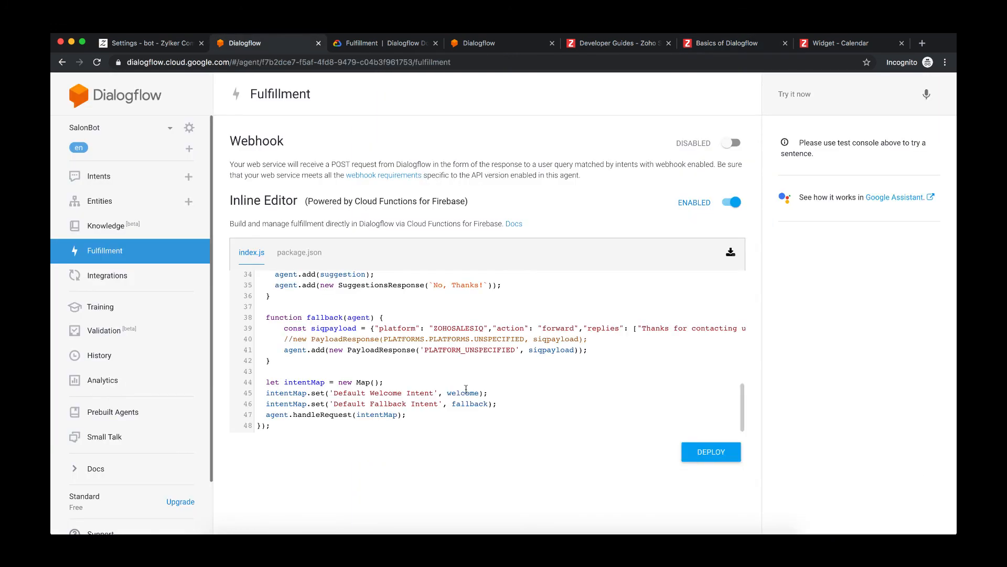
scroll(466, 389, "up", 10)
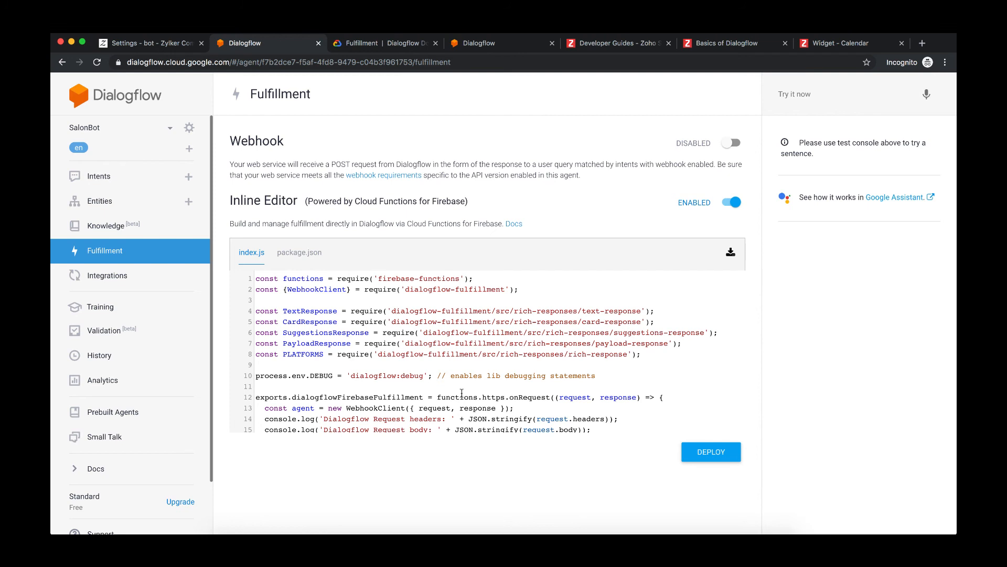
left_click(712, 452)
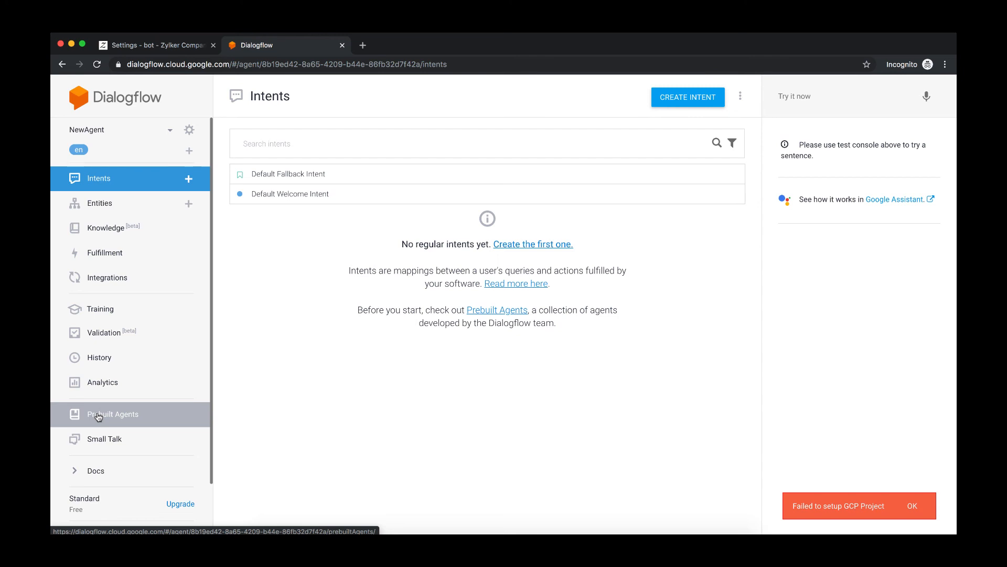
- Browse the prebuilt agents and open the Agent Name agent's import dialog
left_click(98, 417)
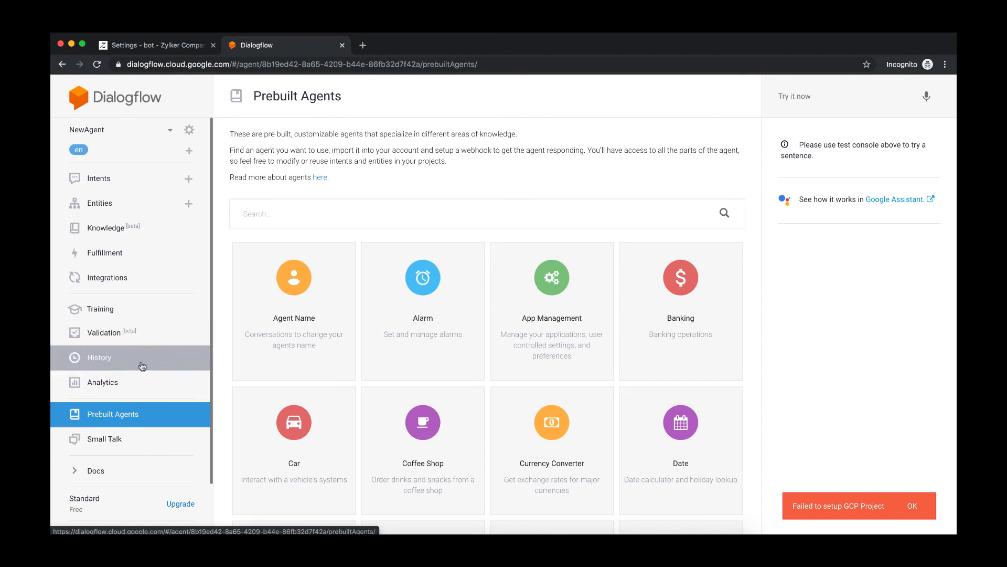
scroll(359, 328, "down", 6)
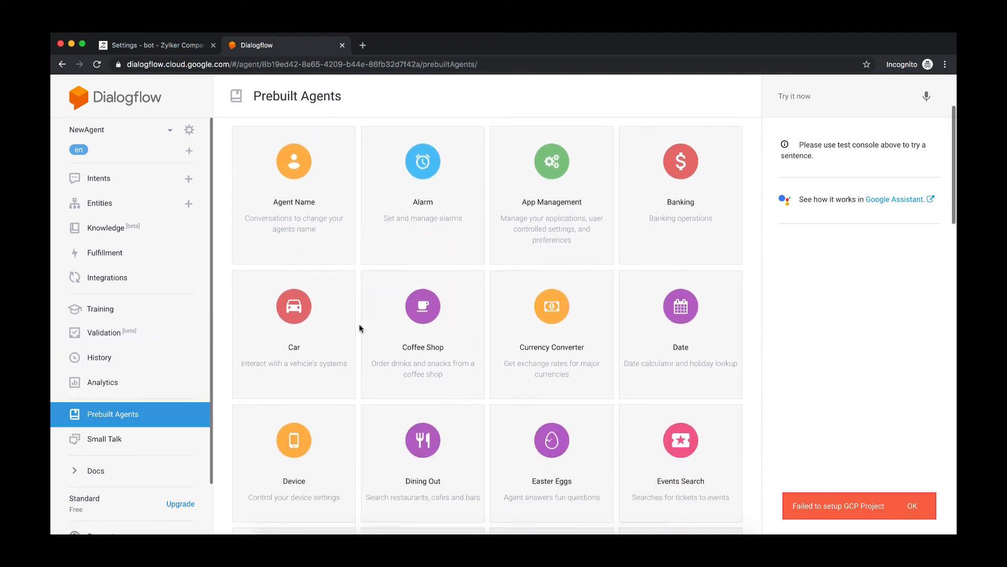
scroll(358, 323, "down", 3)
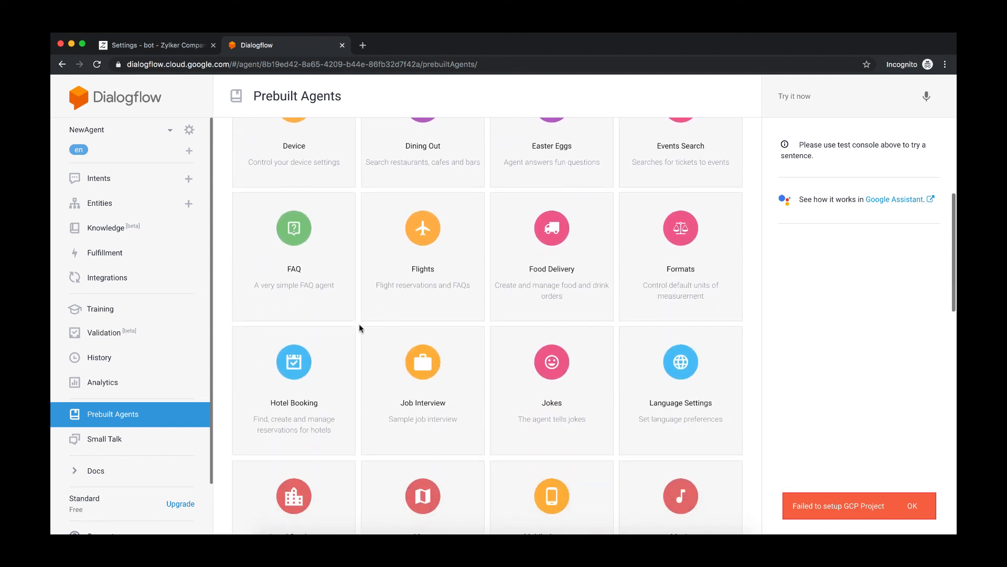
scroll(358, 323, "down", 1)
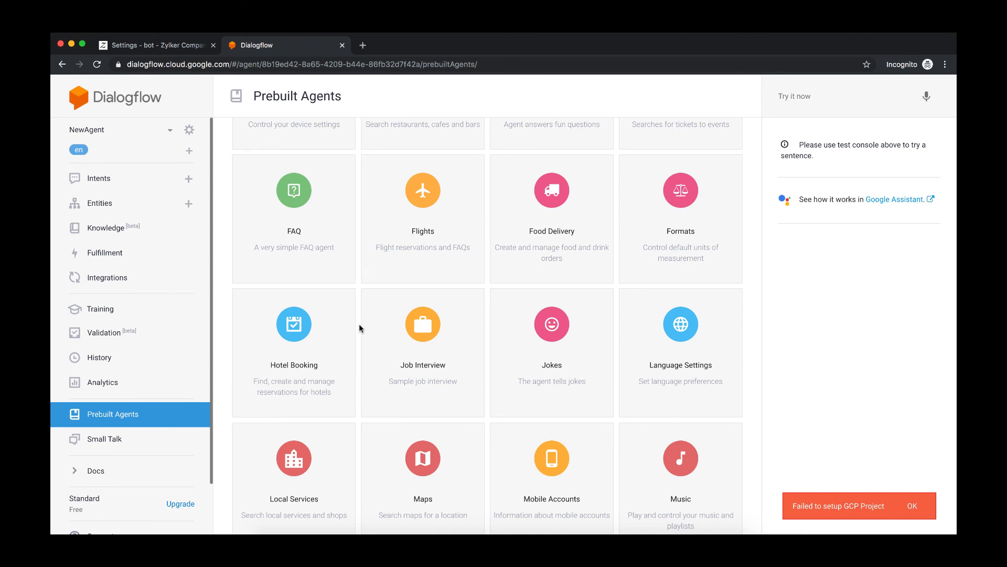
scroll(359, 323, "up", 8)
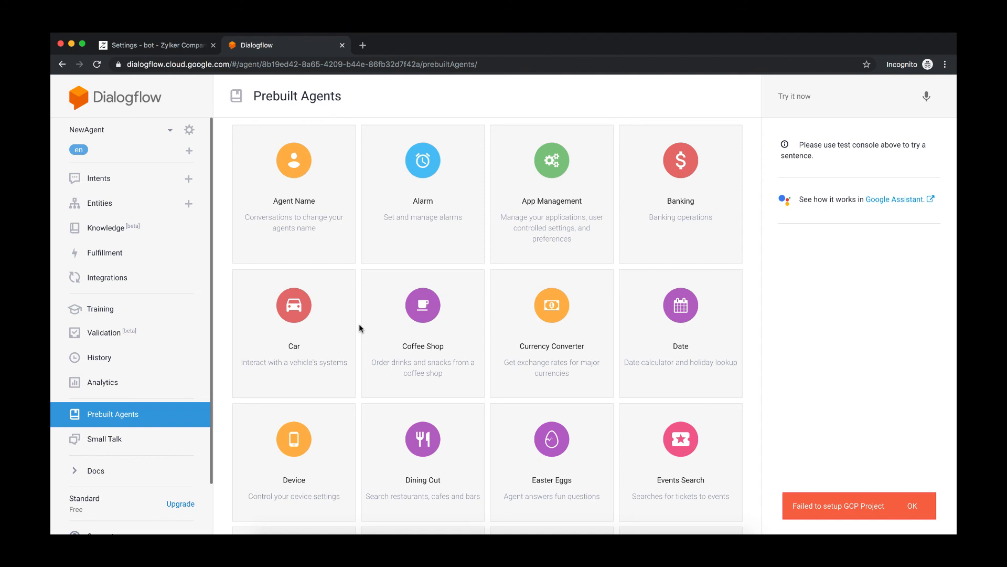
scroll(401, 286, "up", 3)
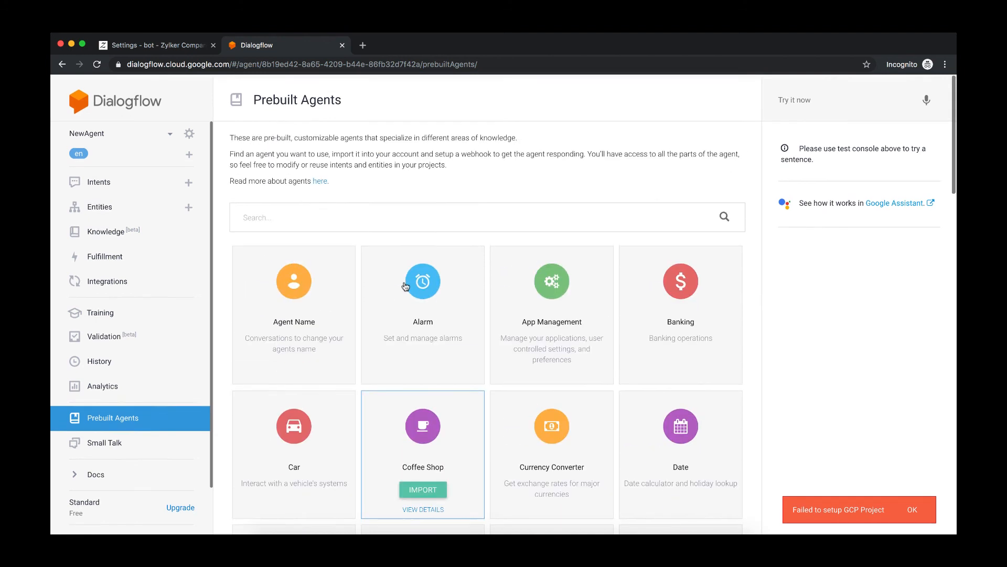
mouse_move(284, 332)
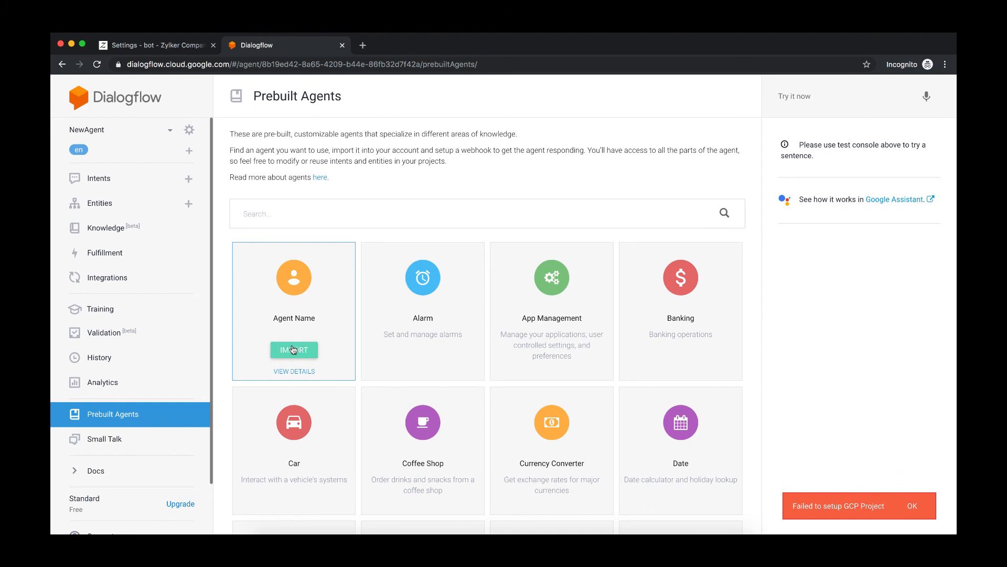
left_click(293, 350)
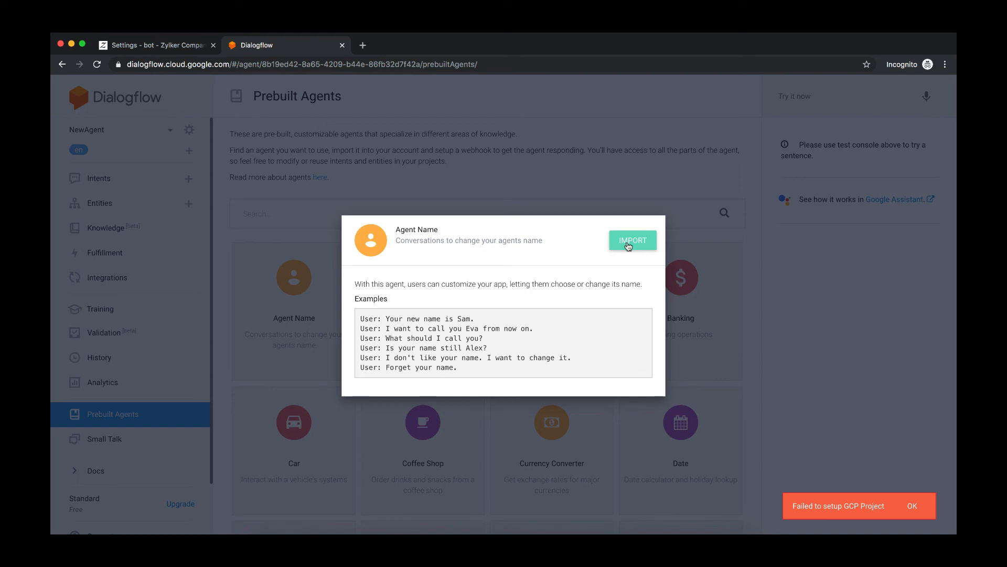
- Open Small Talk and expand the Courtesy, Emotions and About user categories to examine their questions
left_click(105, 439)
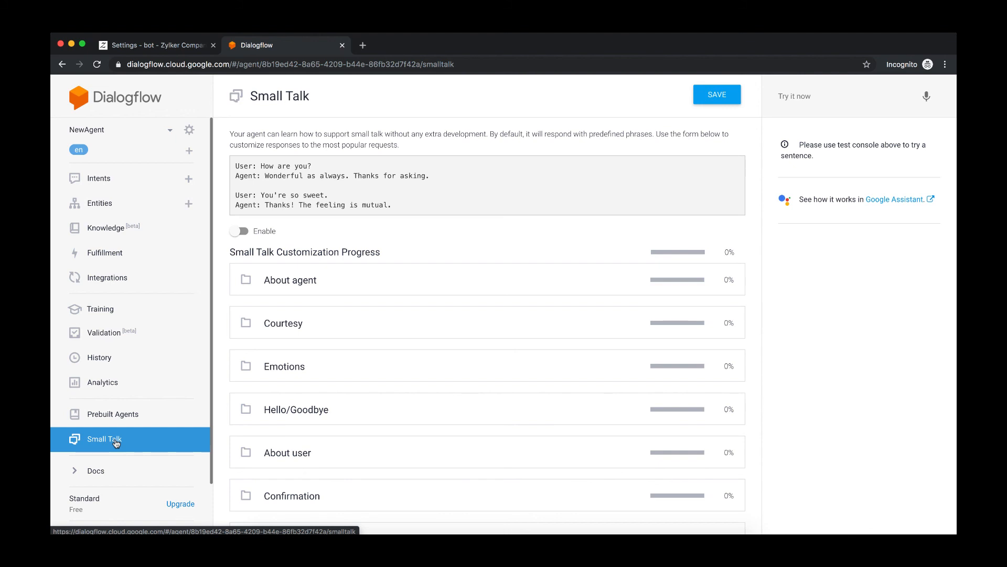
scroll(505, 340, "down", 2)
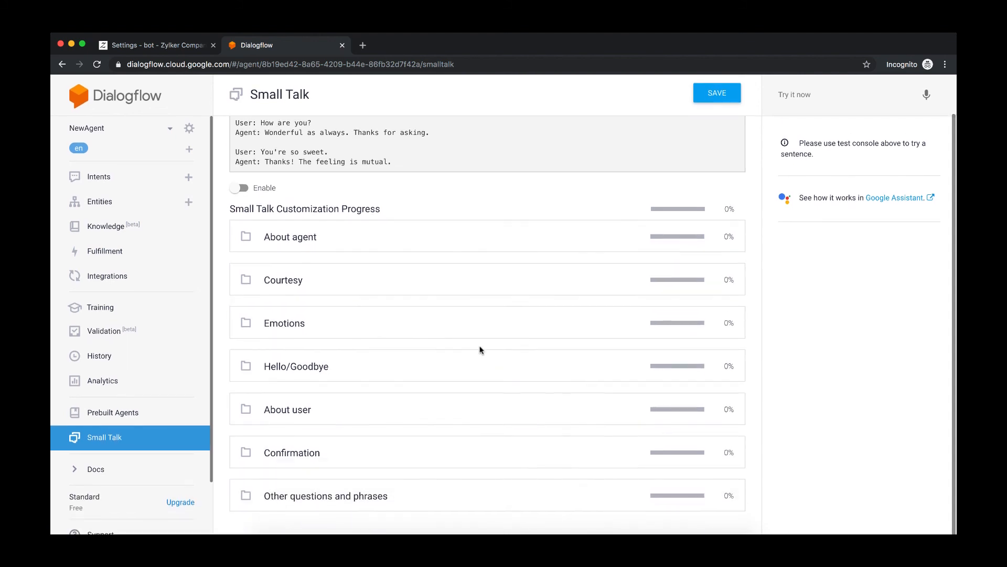
left_click(288, 283)
scroll(369, 349, "down", 2)
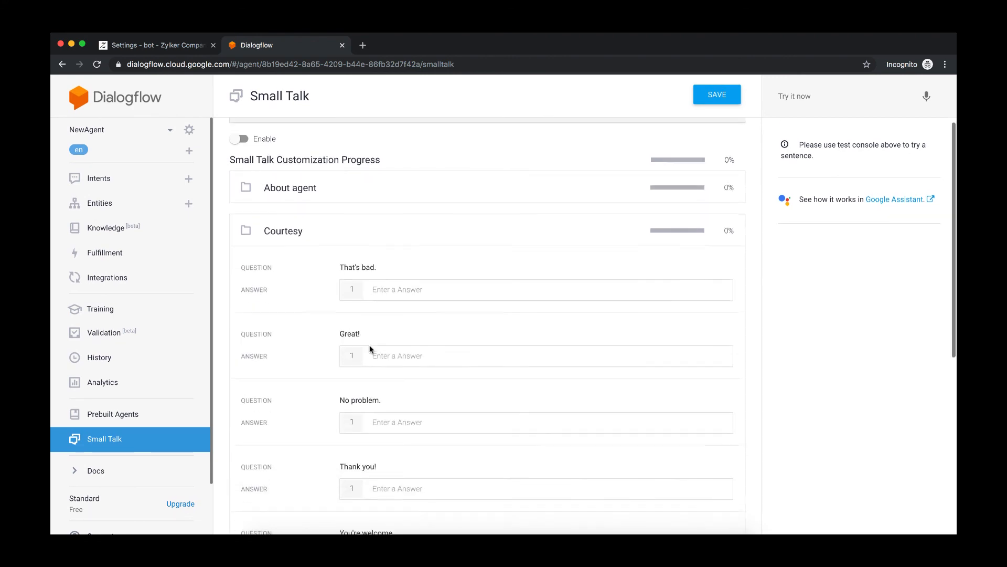
scroll(369, 348, "down", 15)
left_click(249, 327)
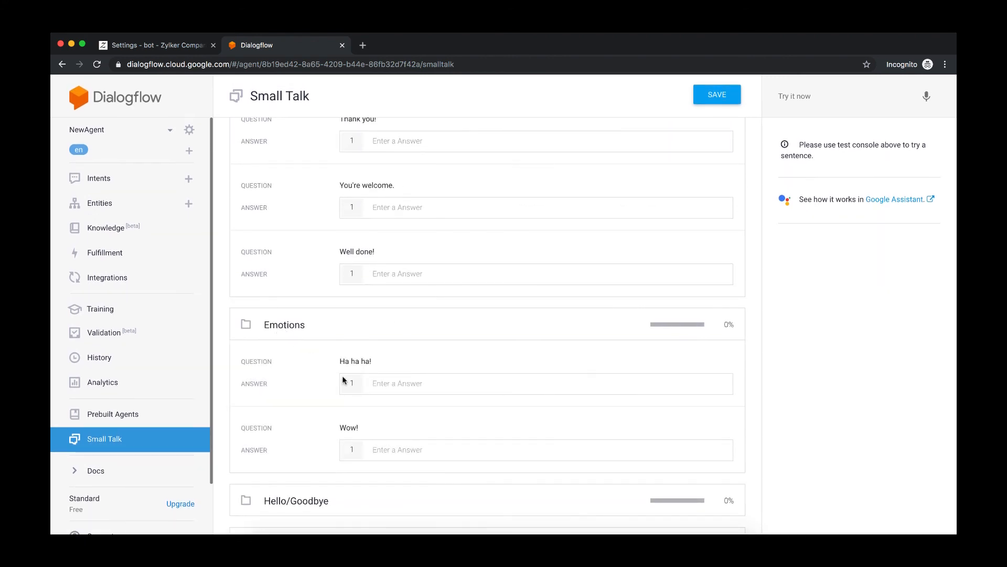
scroll(344, 380, "down", 6)
left_click(296, 415)
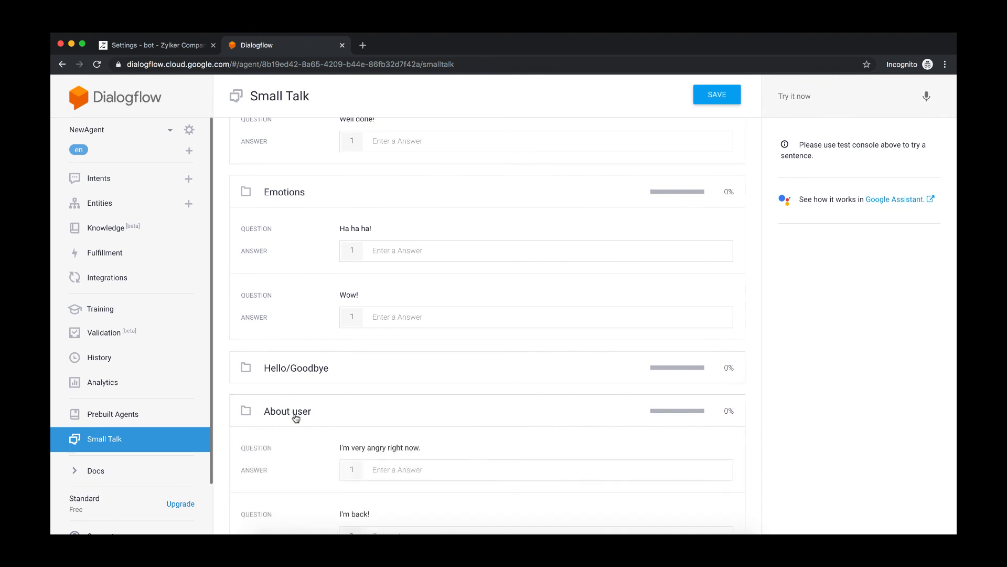
scroll(374, 438, "down", 20)
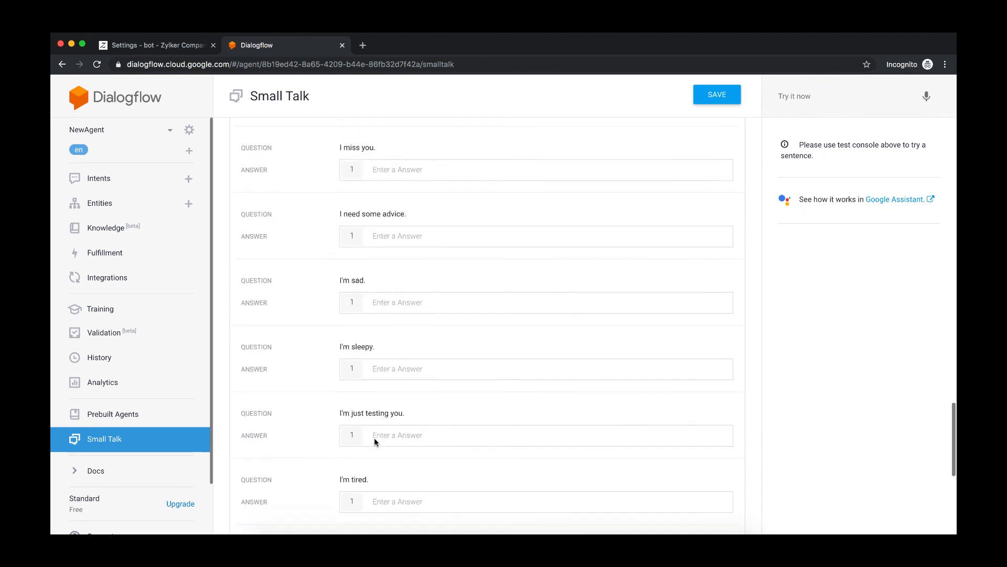
- Scroll through the remaining Small Talk questions and return to the category list
scroll(373, 437, "down", 14)
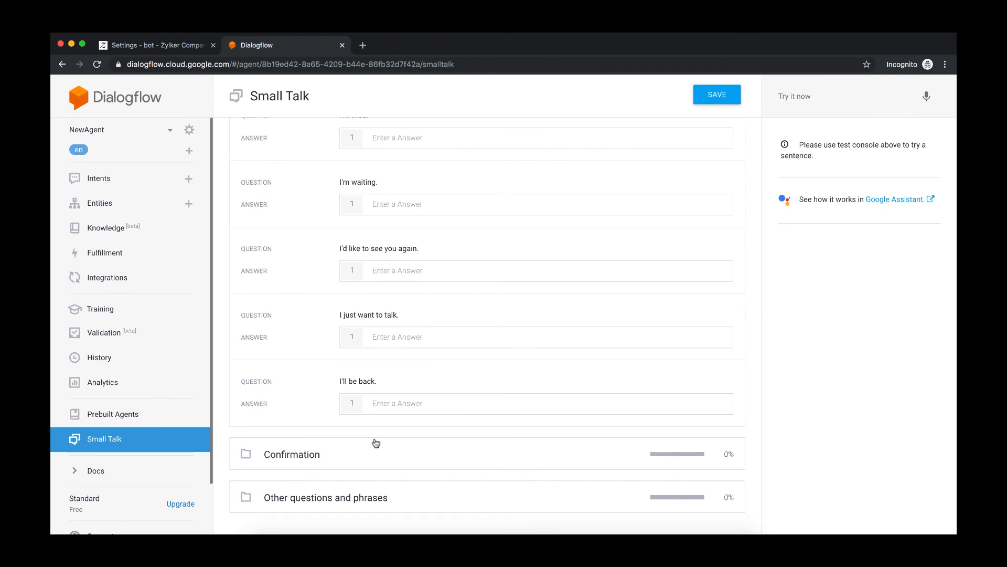
left_click(116, 444)
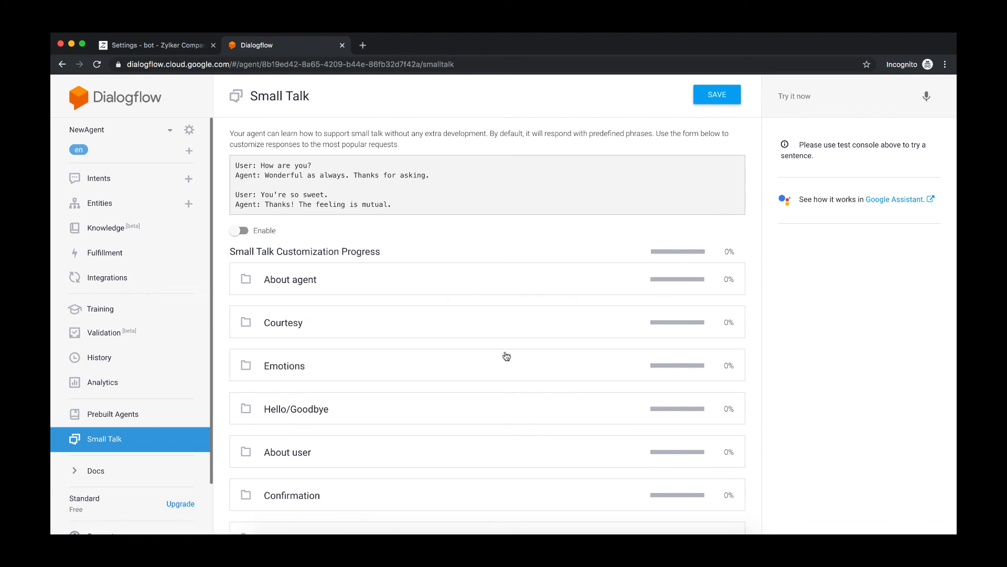
scroll(506, 355, "down", 2)
scroll(247, 394, "down", 2)
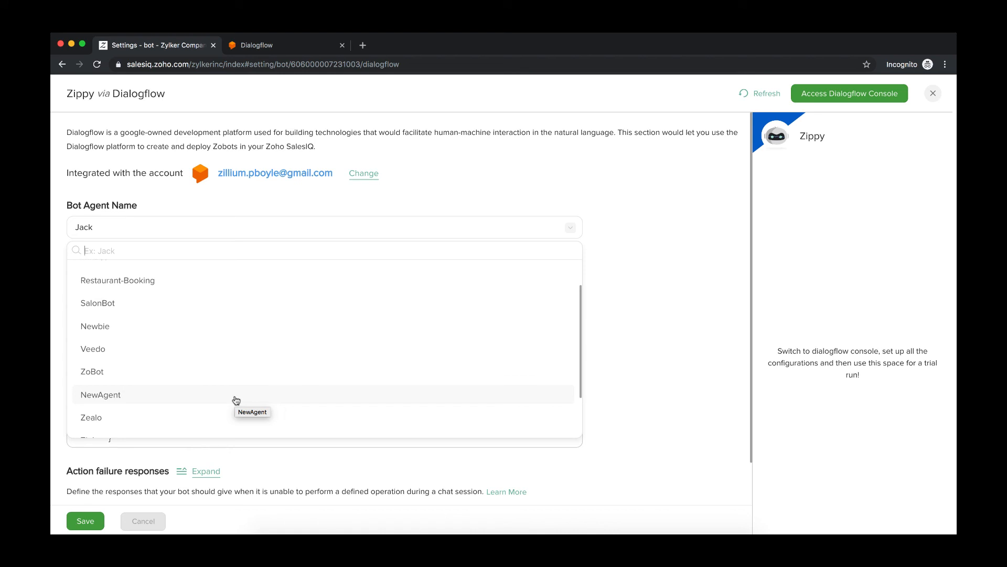
- Select NewAgent as the bot agent name and expand the action failure responses
left_click(132, 397)
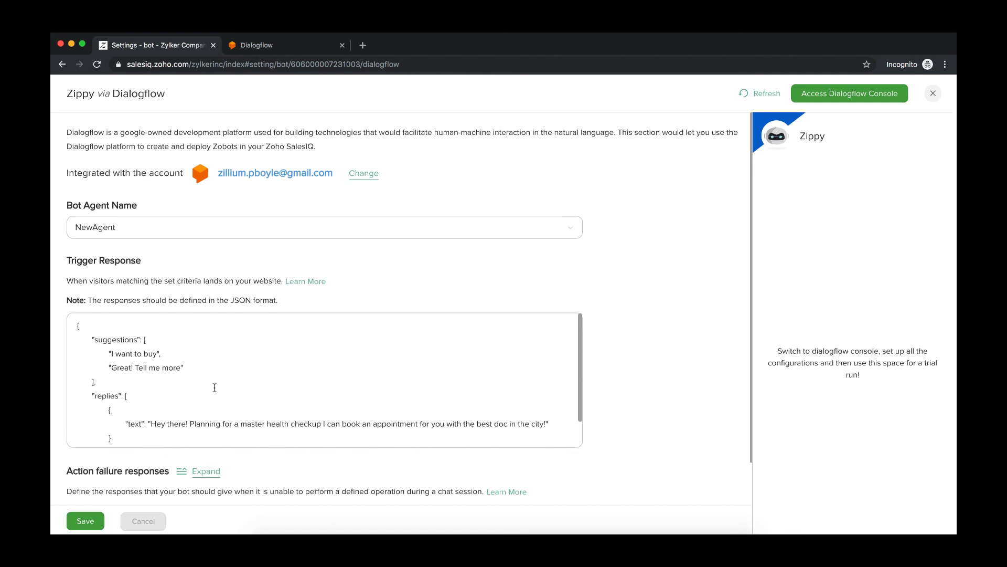
scroll(215, 387, "down", 3)
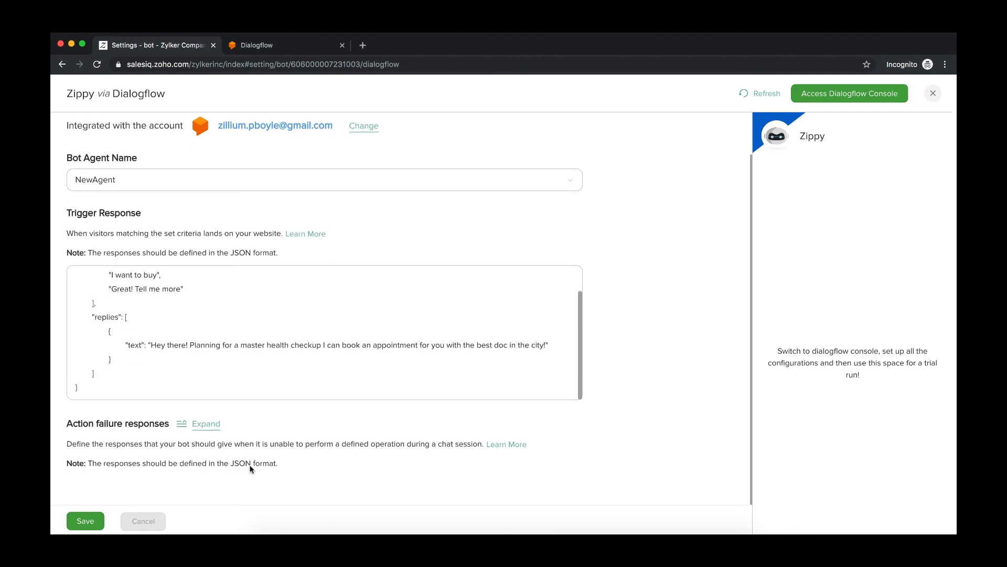
left_click(205, 426)
- Review the action failure response JSON templates and save the bot configuration
scroll(315, 430, "down", 5)
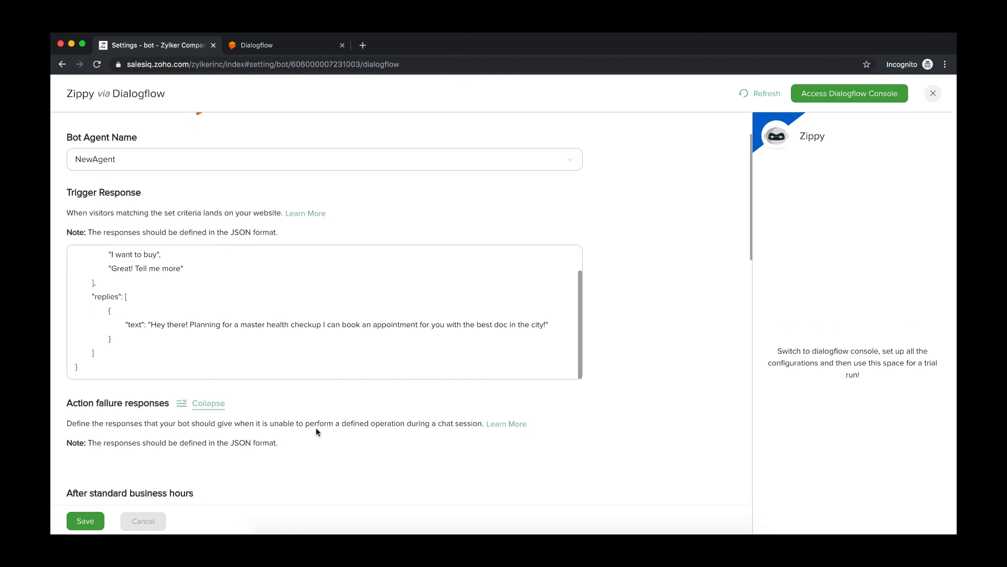
scroll(363, 393, "down", 3)
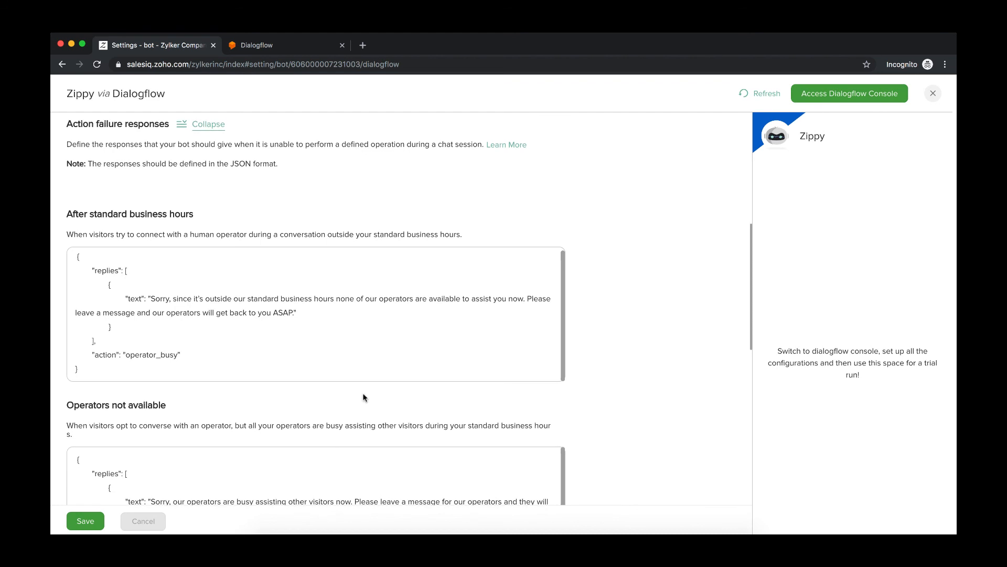
scroll(364, 393, "down", 1)
scroll(364, 397, "down", 1)
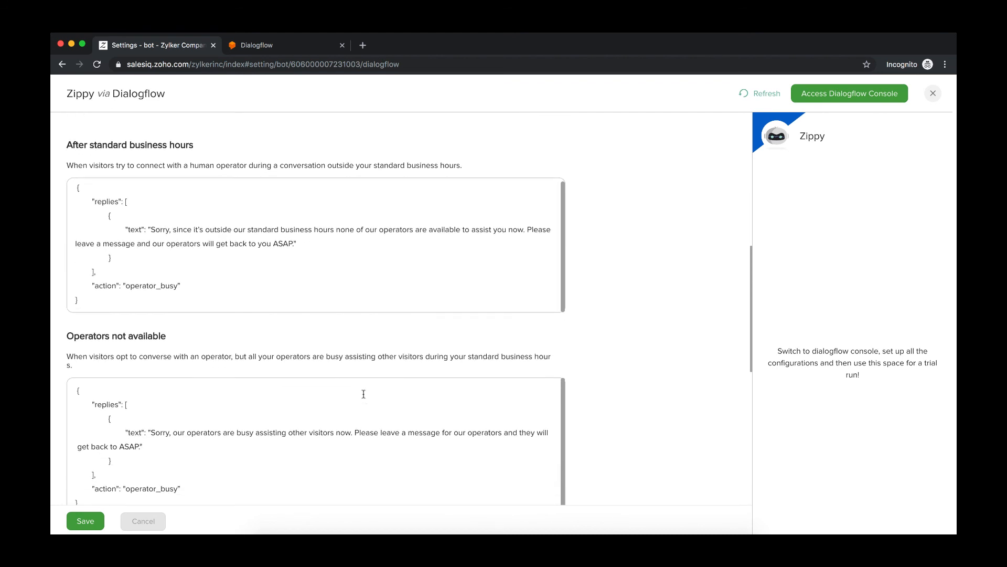
scroll(218, 415, "down", 5)
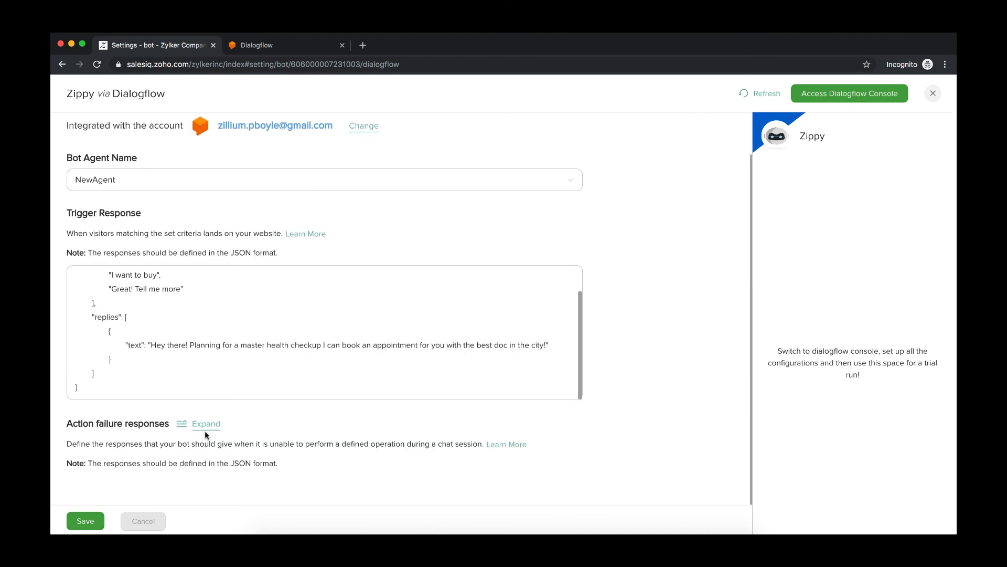
left_click(205, 425)
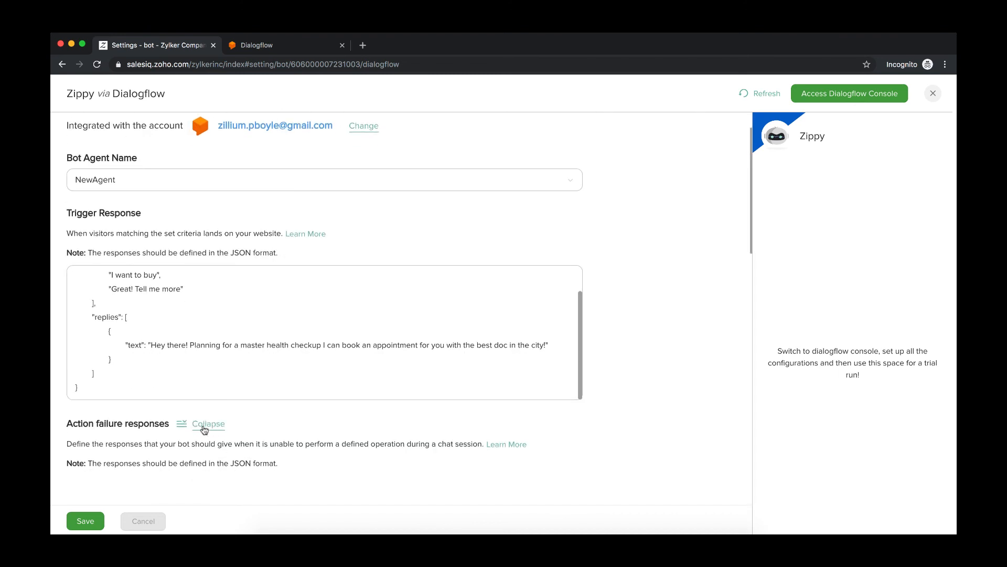
scroll(317, 428, "down", 5)
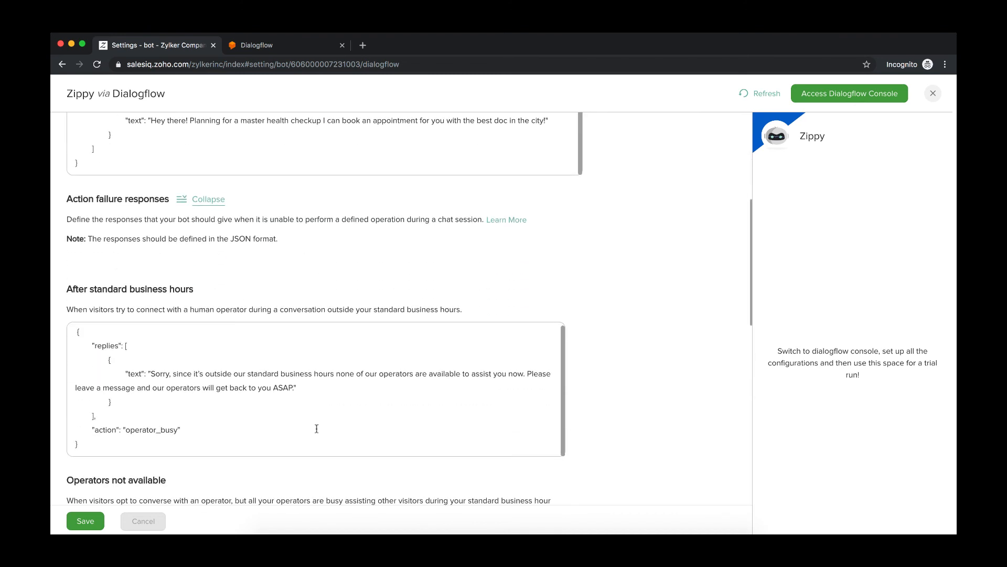
scroll(364, 394, "down", 2)
scroll(364, 394, "down", 2)
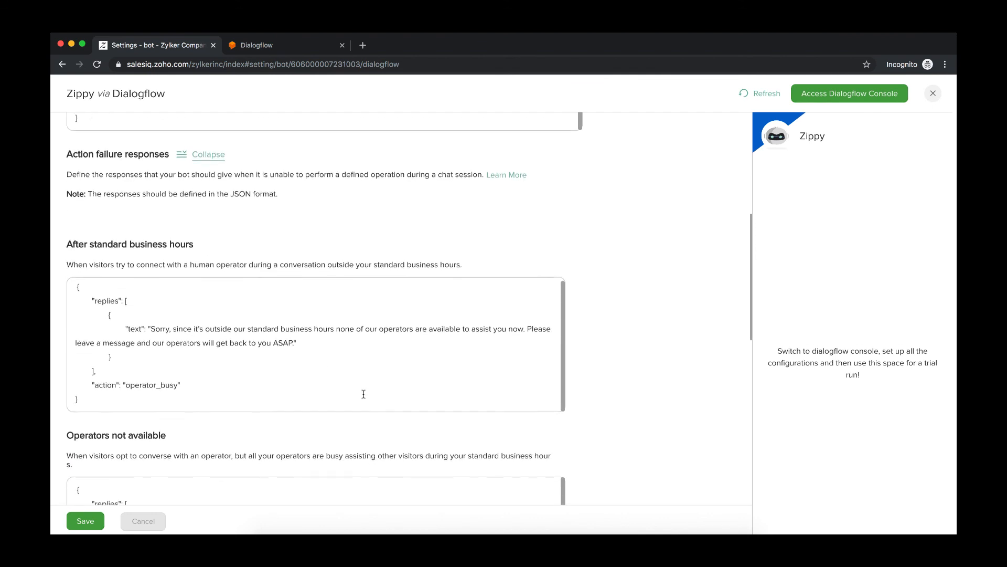
scroll(363, 397, "down", 2)
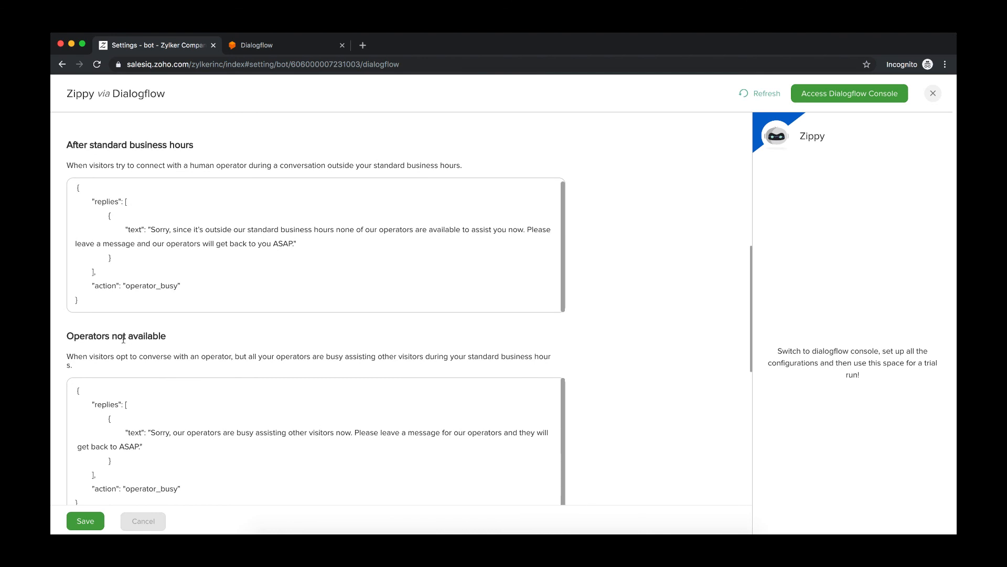
scroll(217, 415, "down", 8)
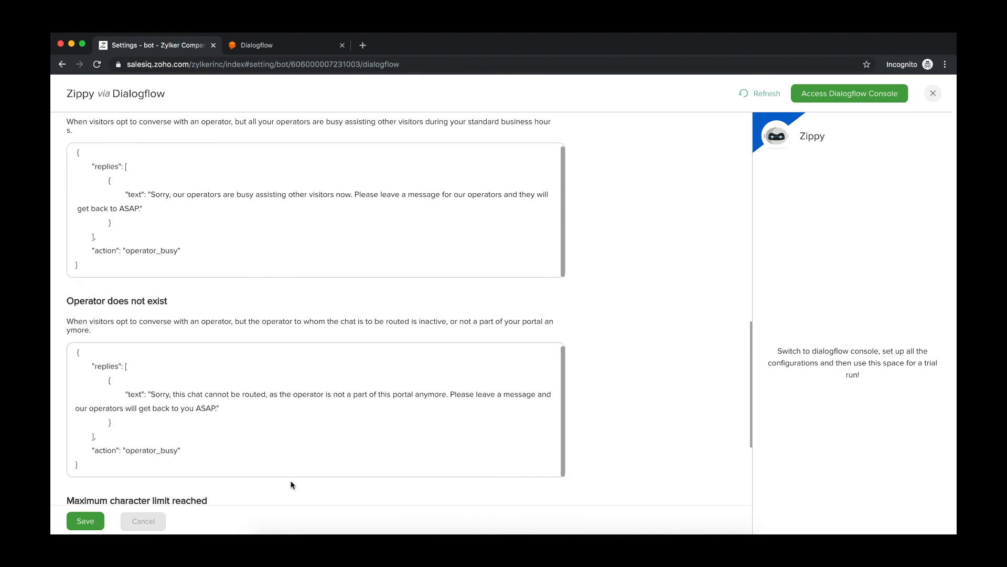
scroll(290, 482, "down", 6)
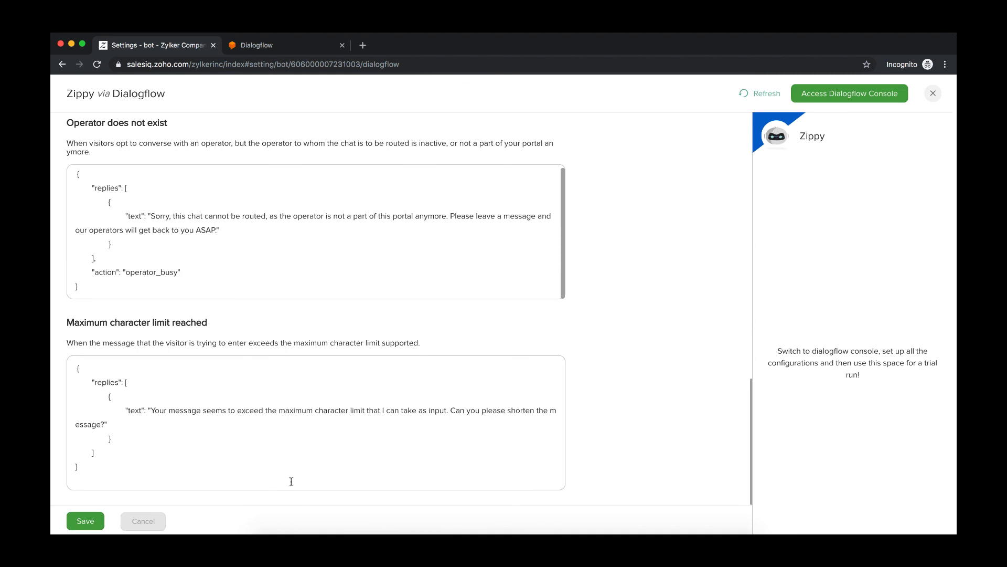
left_click(85, 521)
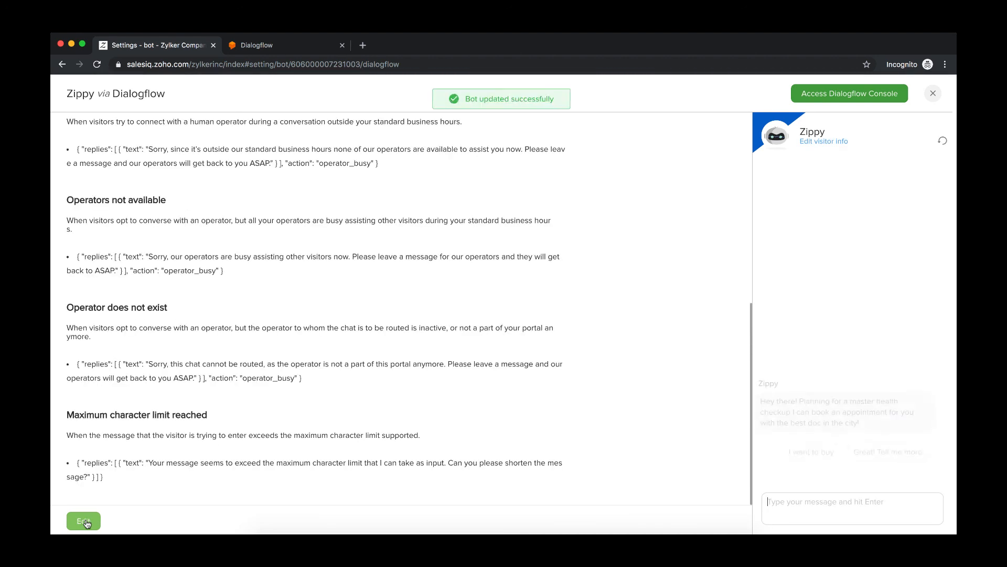
- Open the Dialogflow console in a new tab, then restart the bot preview chat in settings
left_click(832, 98)
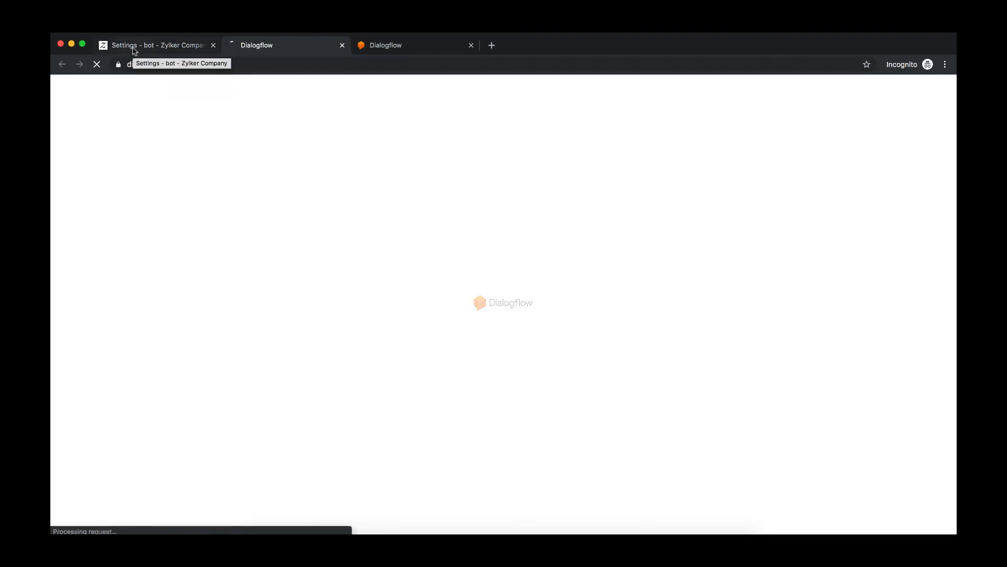
left_click(133, 48)
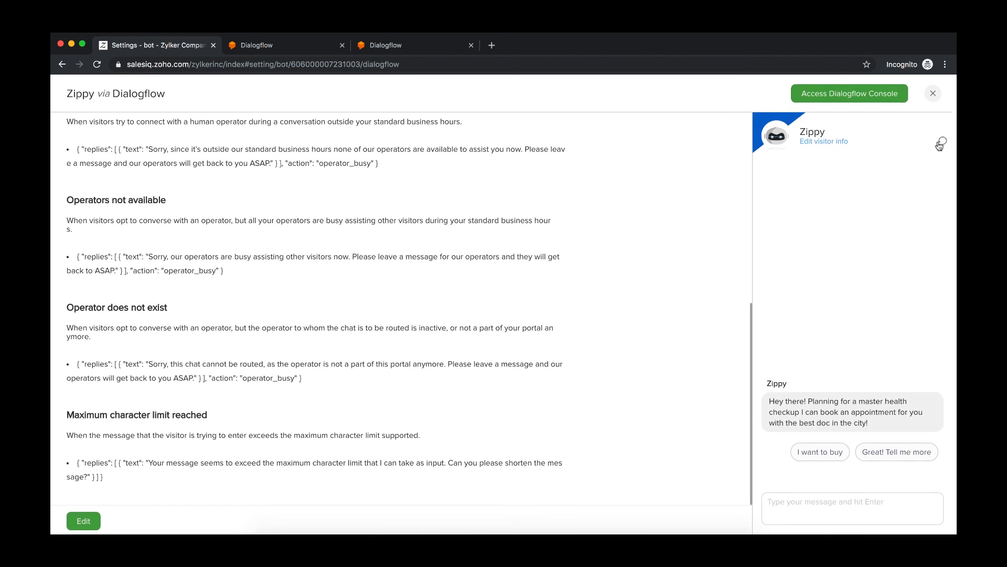
left_click(941, 143)
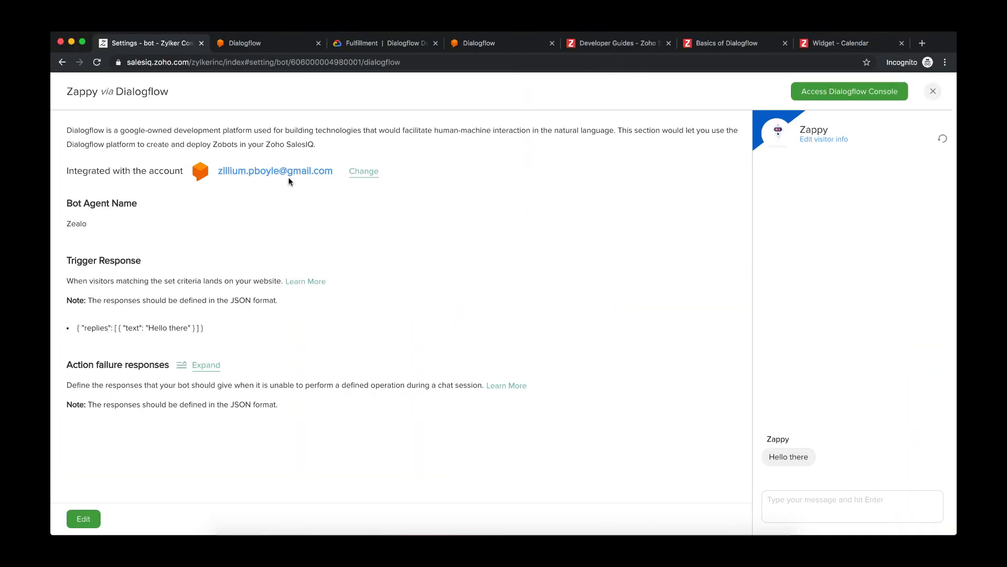
- Edit the trigger response text to "Hello there, %visitor.name%" and save it
left_click(82, 522)
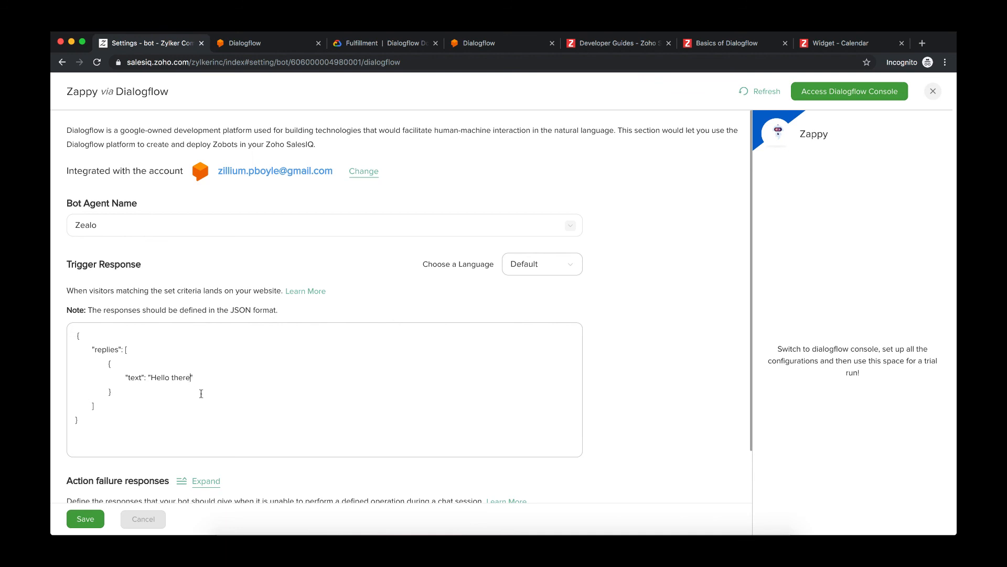
type(", %visitor.name%")
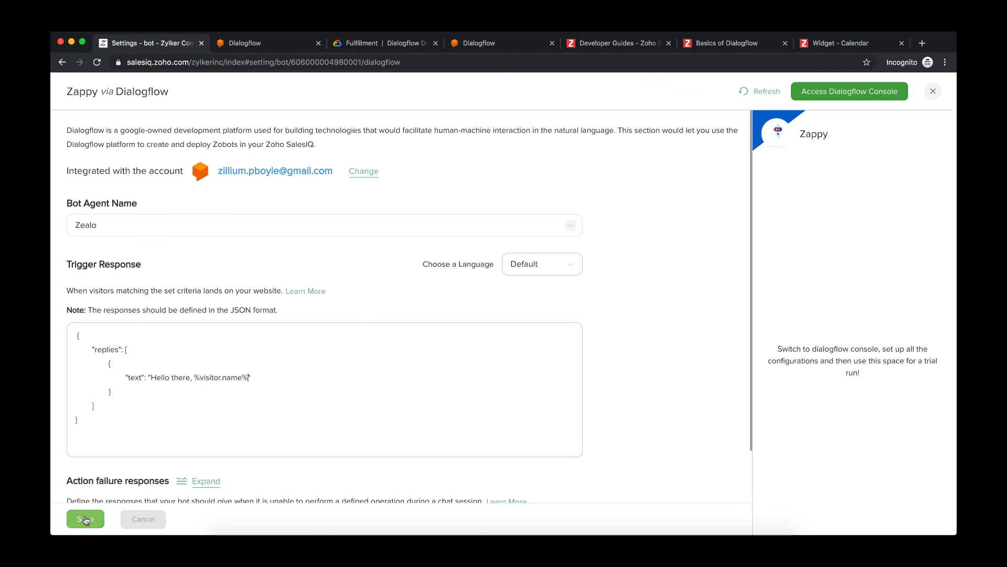
left_click(85, 519)
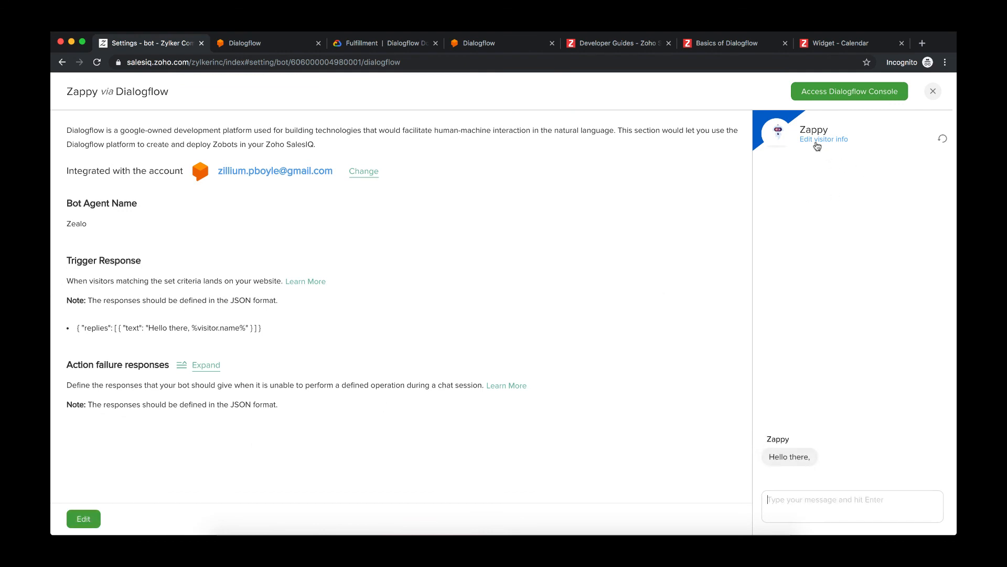
- Enter a test visitor name in the preview's visitor info, save, and check the personalized greeting
left_click(817, 140)
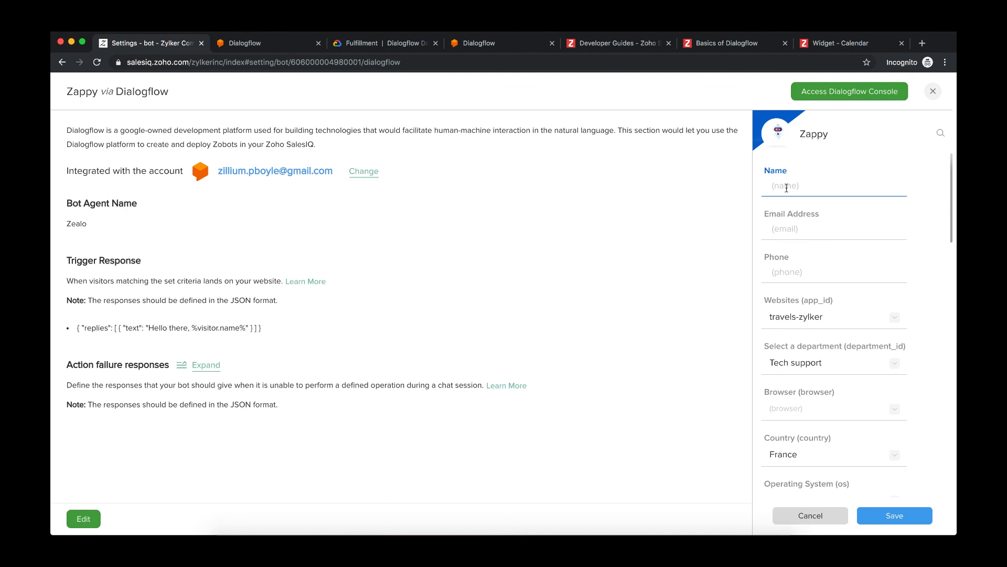
type("Michelle")
left_click(893, 515)
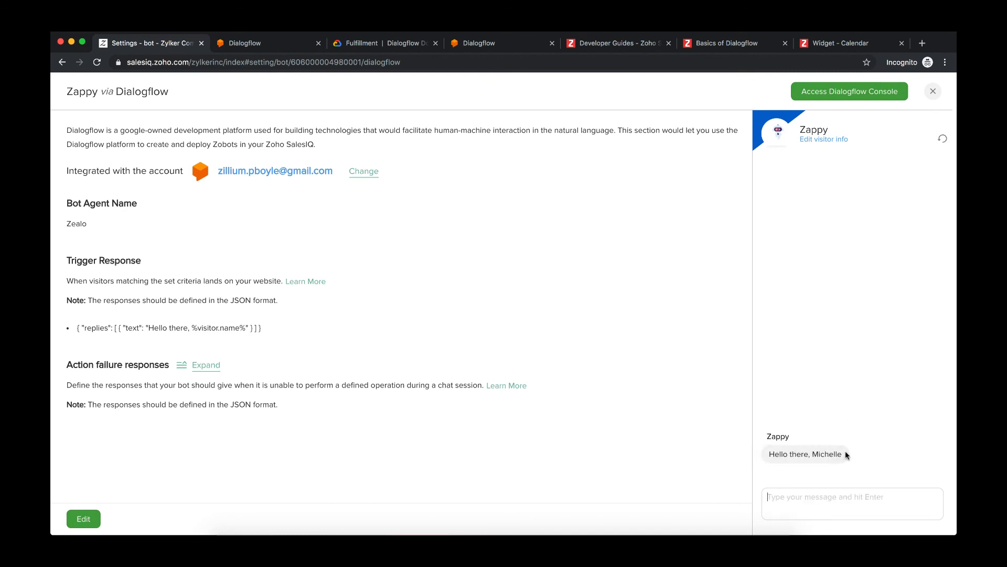
left_click_drag(812, 454, 842, 456)
left_click(841, 454)
- Examine the guide's list of dynamic text variables for trigger messages and Dialogflow responses
left_click(721, 43)
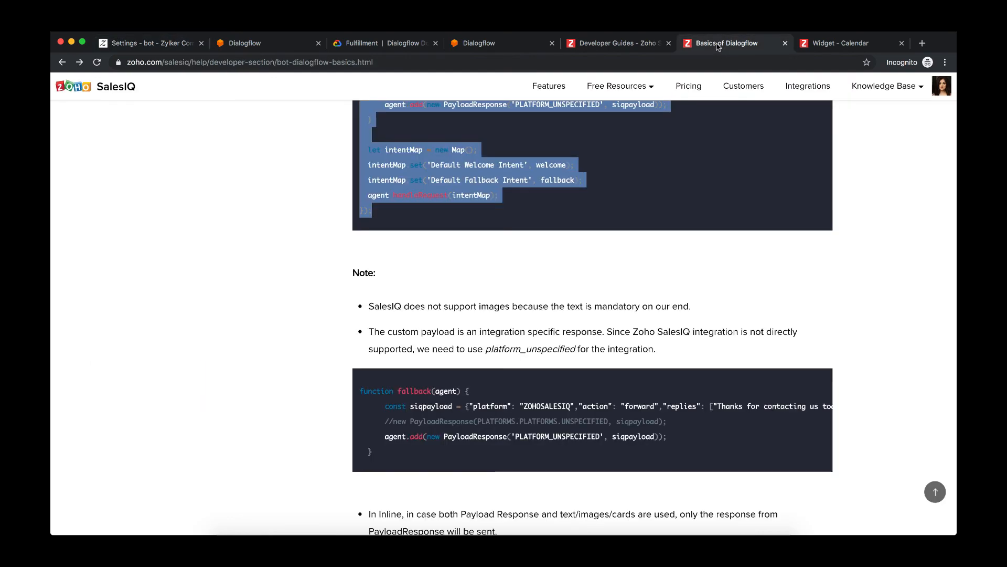
scroll(581, 294, "down", 20)
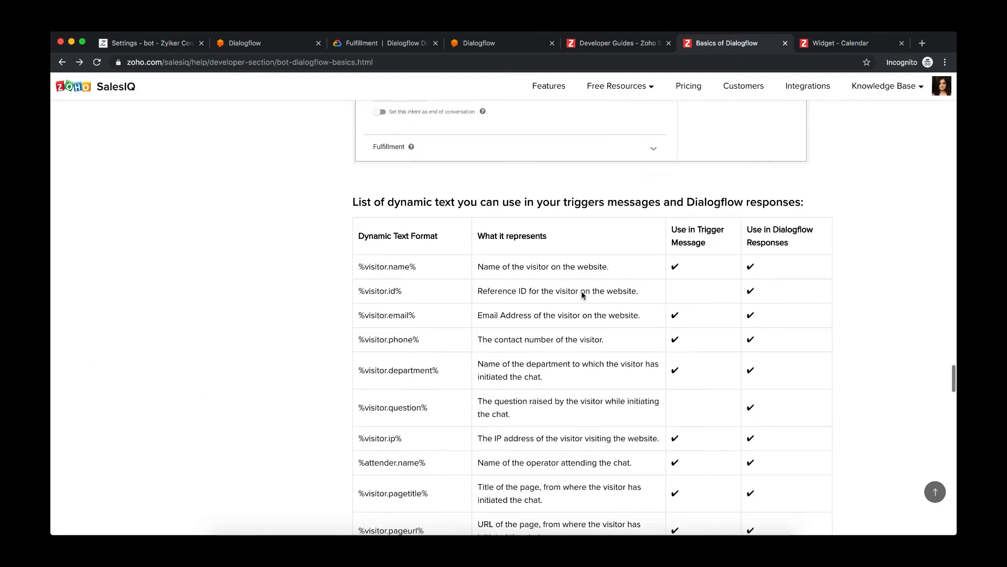
scroll(581, 292, "down", 2)
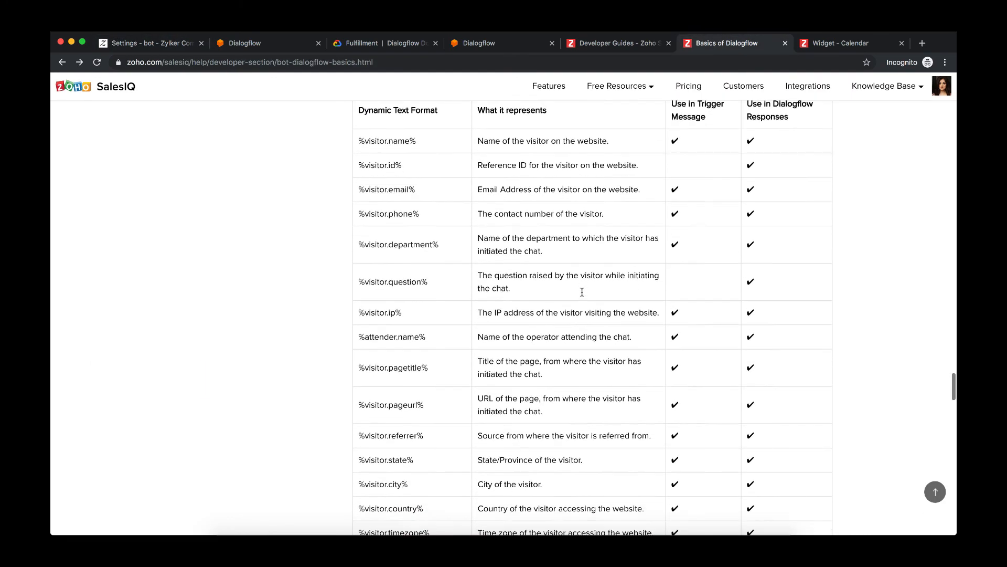
scroll(581, 291, "down", 15)
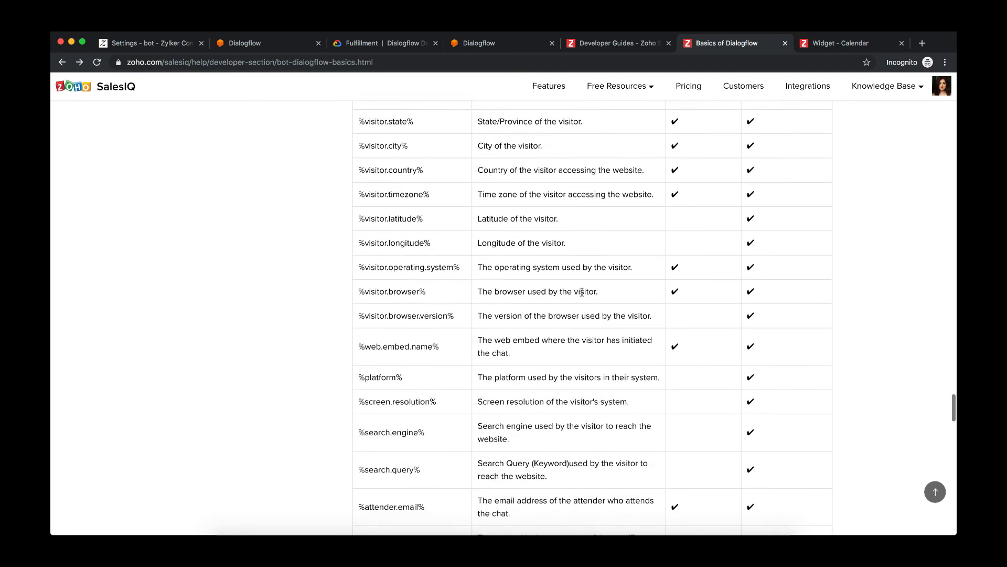
scroll(581, 292, "down", 11)
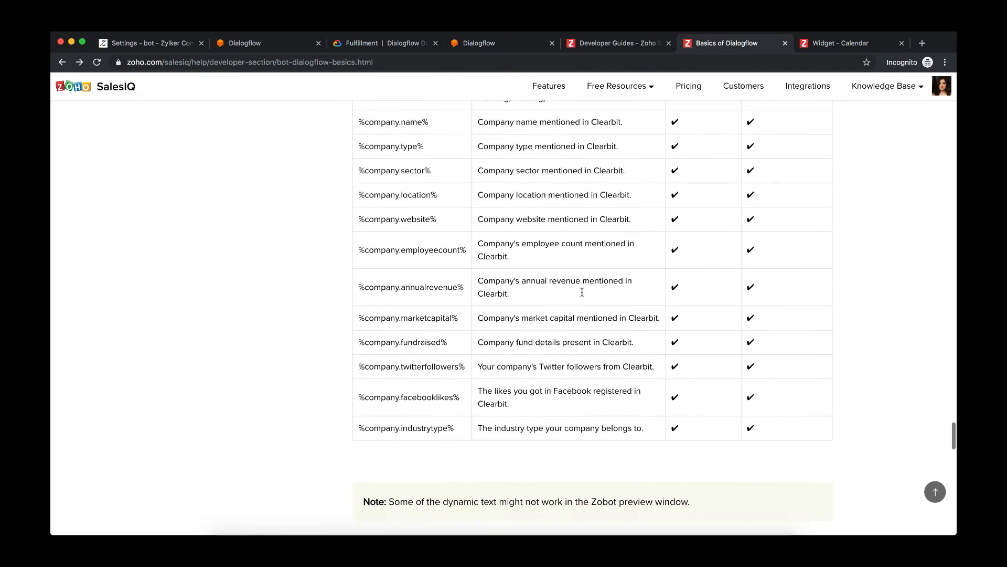
scroll(582, 295, "up", 6)
scroll(582, 295, "up", 14)
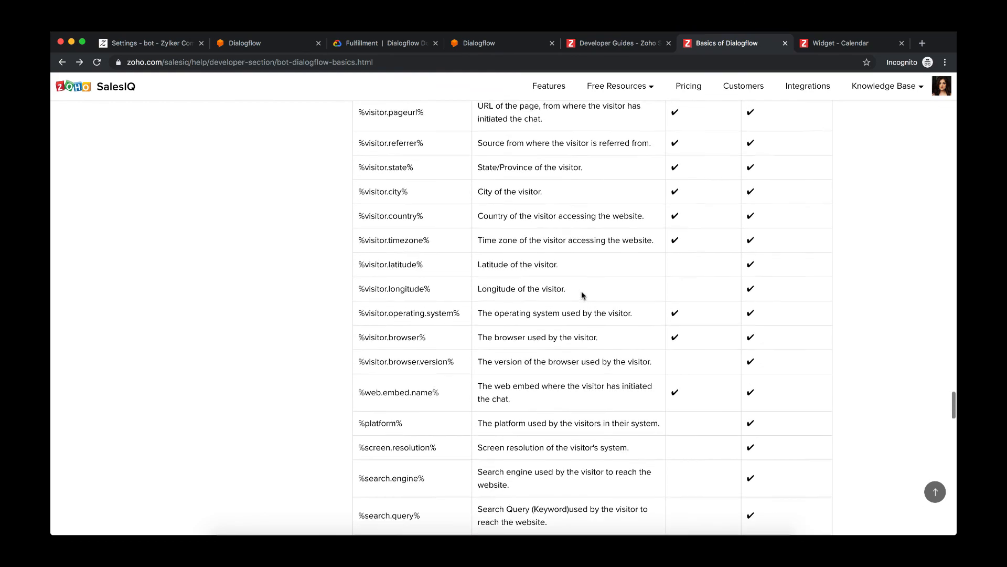
scroll(581, 296, "up", 8)
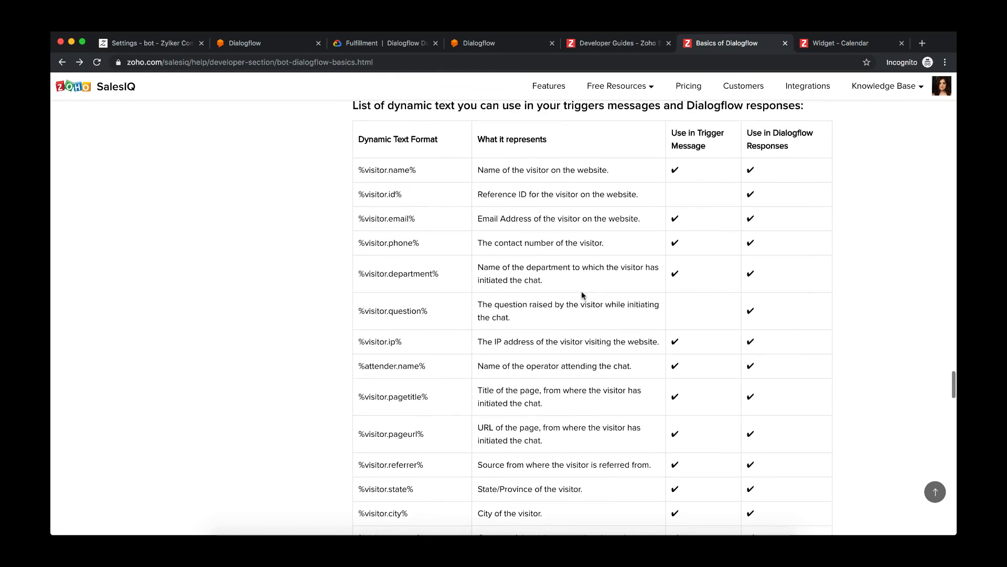